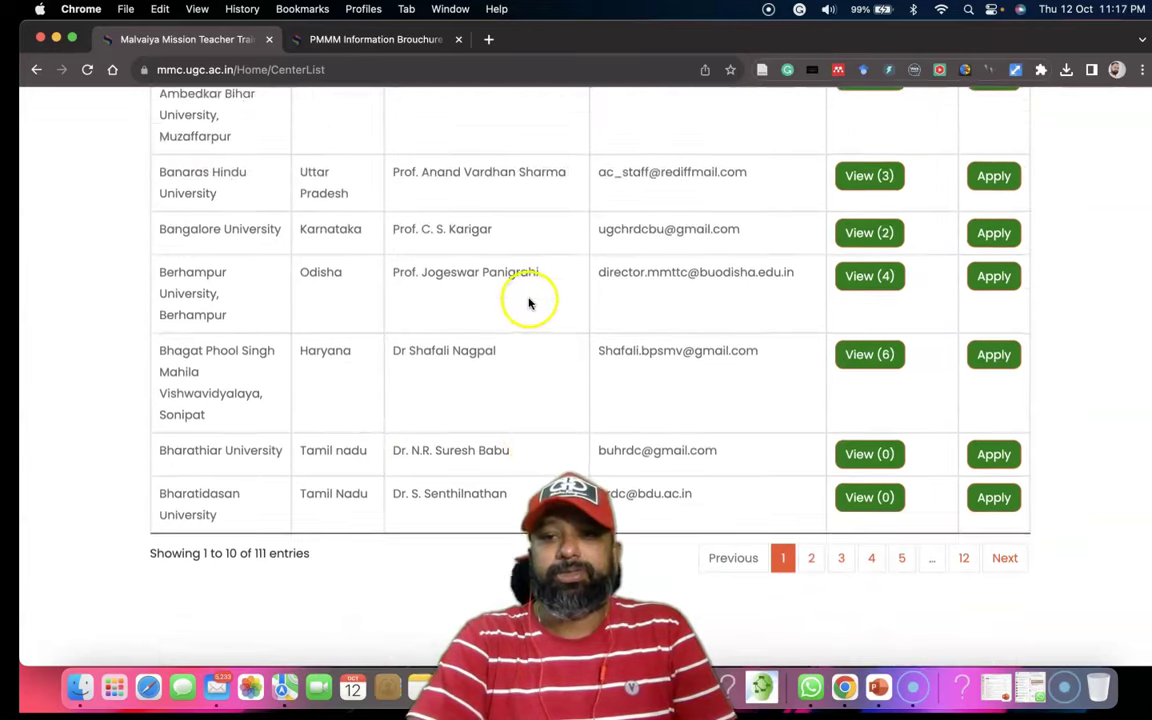
scroll(780, 352, up, 10)
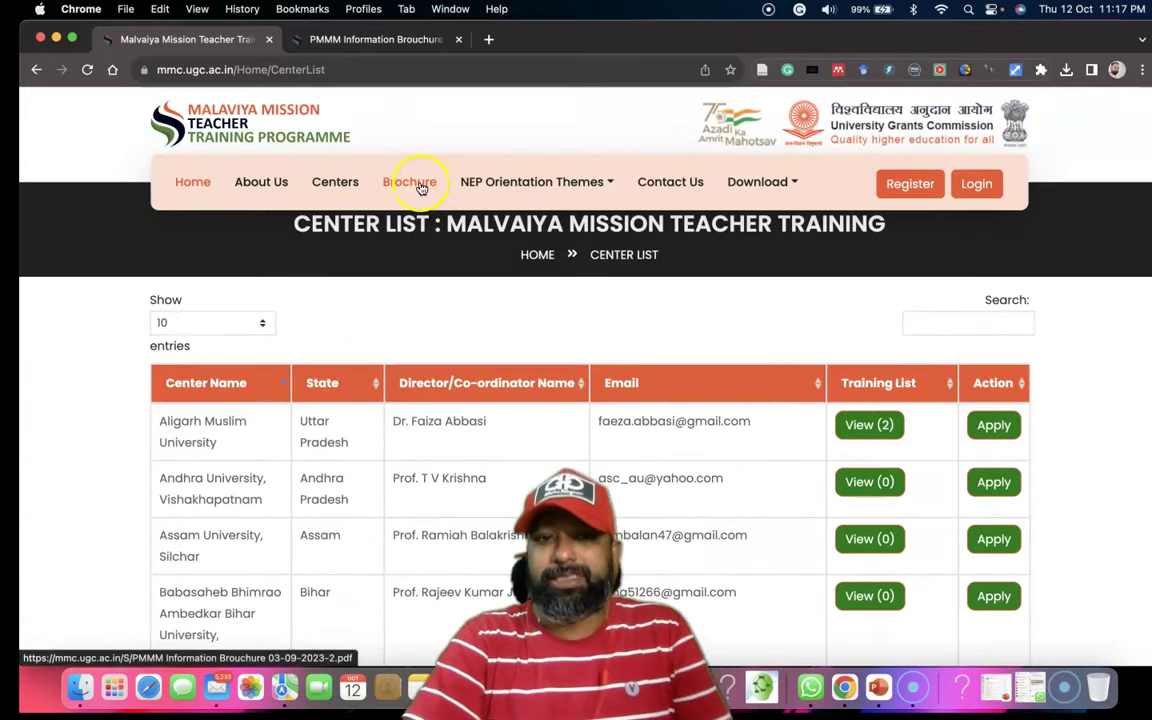
Scroll back to the top of the centre list and bring up the PMMM Information Brochure PDF.
click(375, 40)
Jump to page 9 of the brochure.
scroll(741, 337, down, 5)
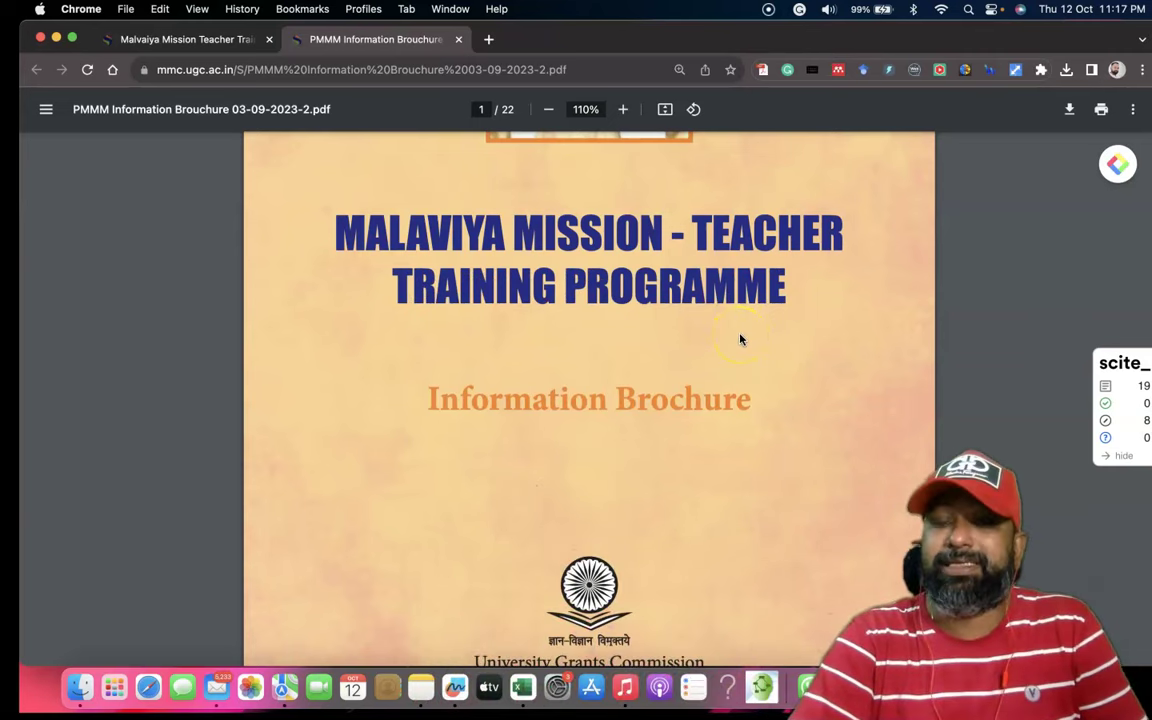
click(484, 110)
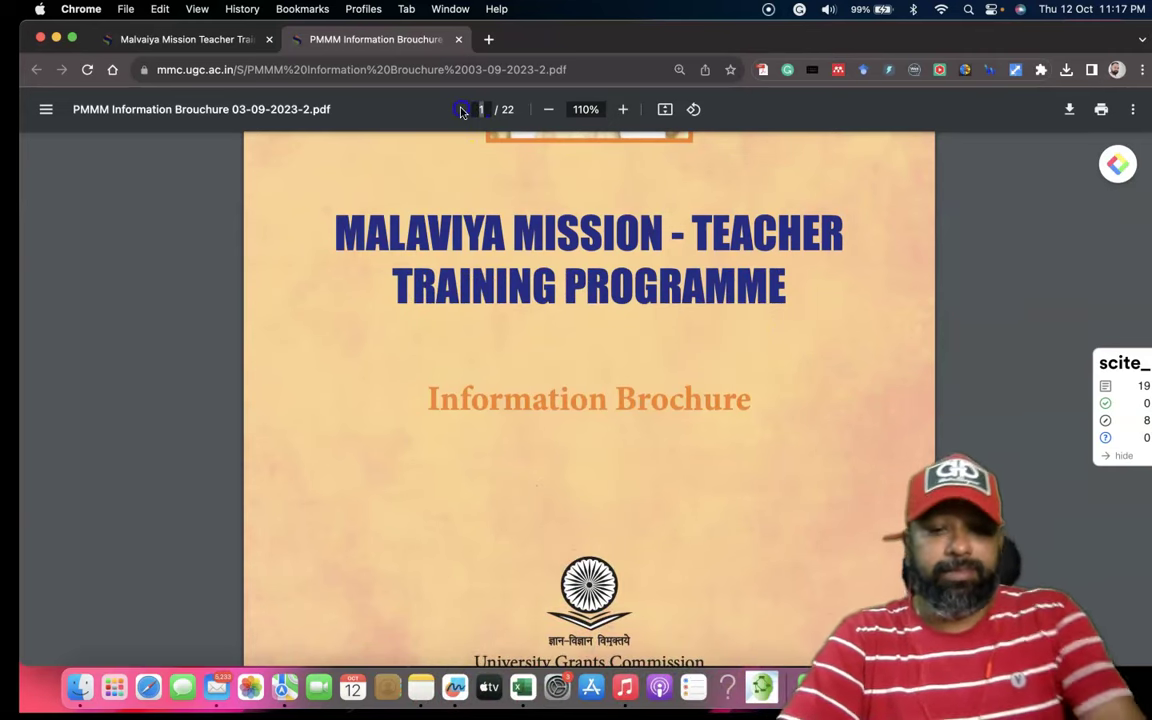
text(9)
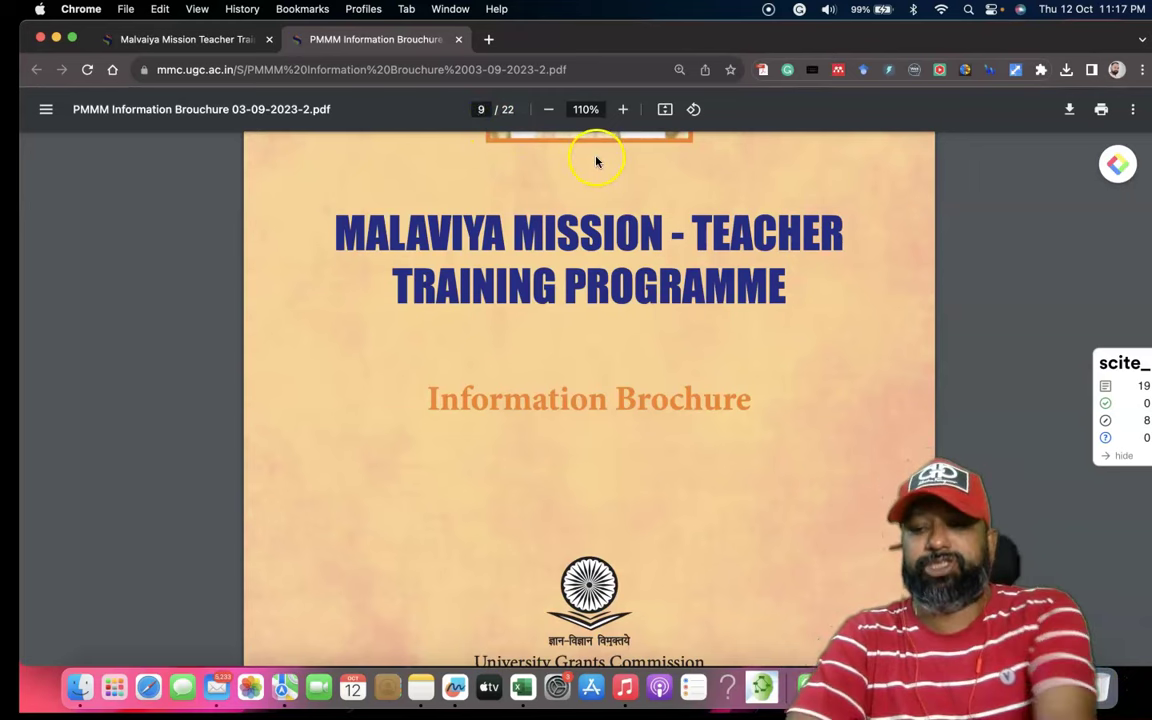
key(Return)
Highlight the NEP programme delivery sentence and curriculum themes list, then return to the centre list.
scroll(656, 200, down, 1)
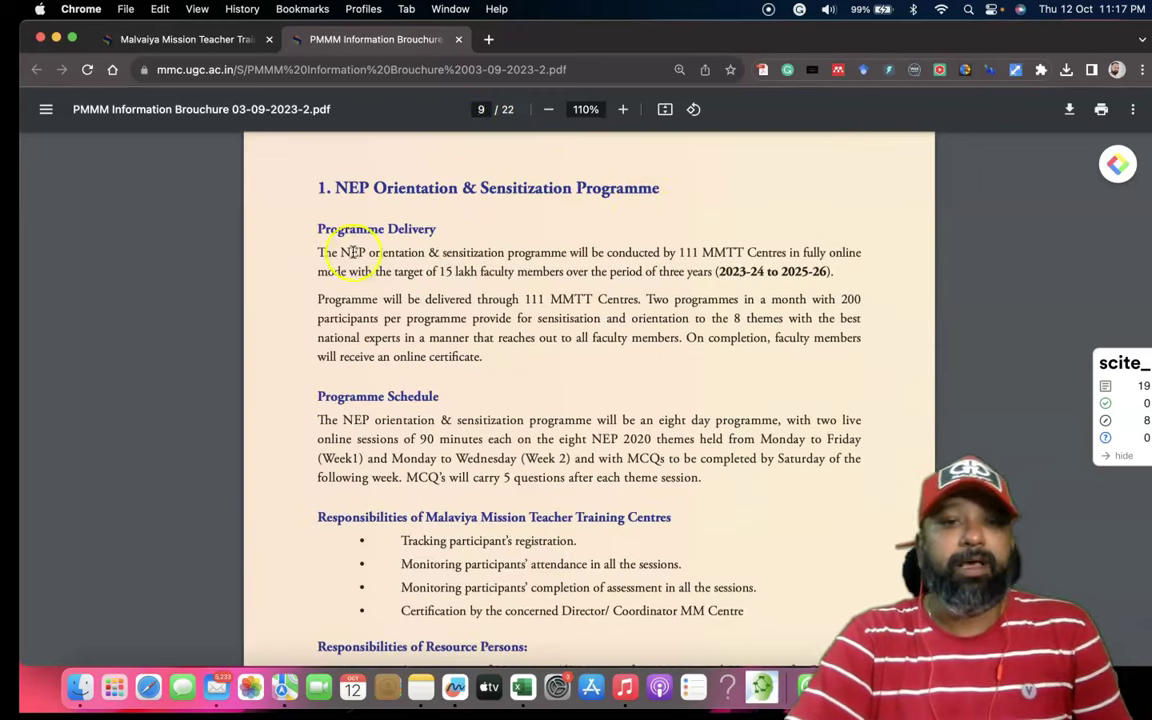
drag(318, 252, 831, 270)
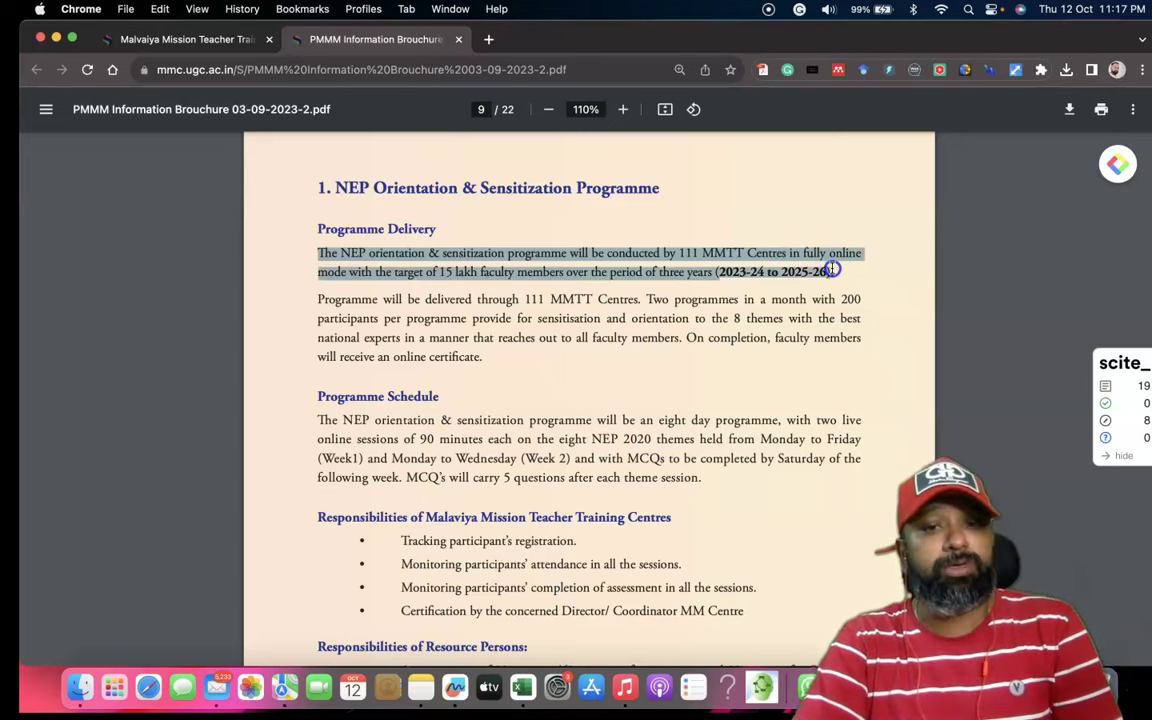
drag(831, 270, 832, 270)
scroll(831, 270, up, 1)
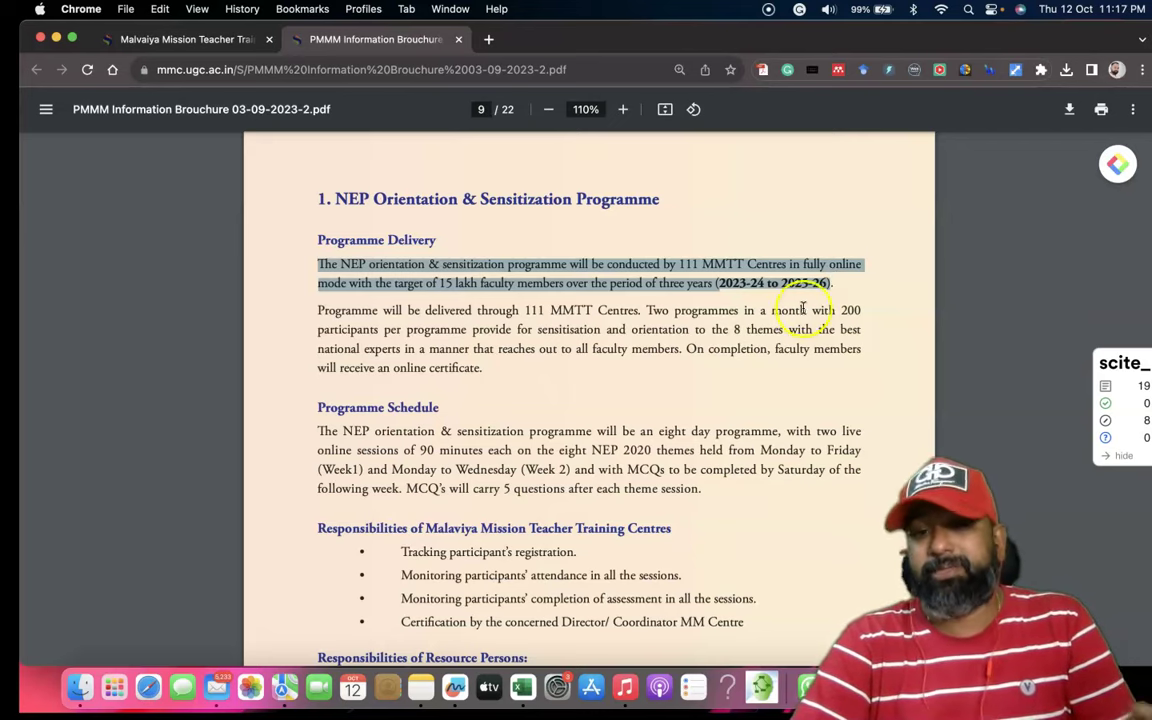
scroll(660, 328, down, 5)
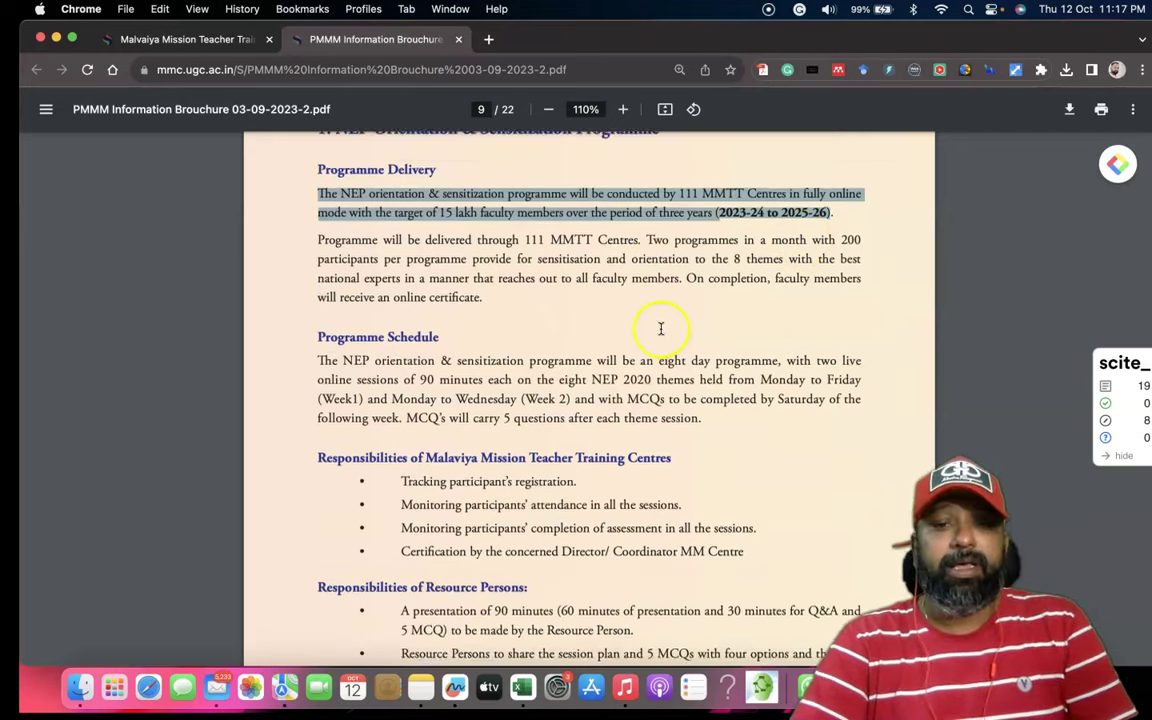
scroll(648, 330, down, 7)
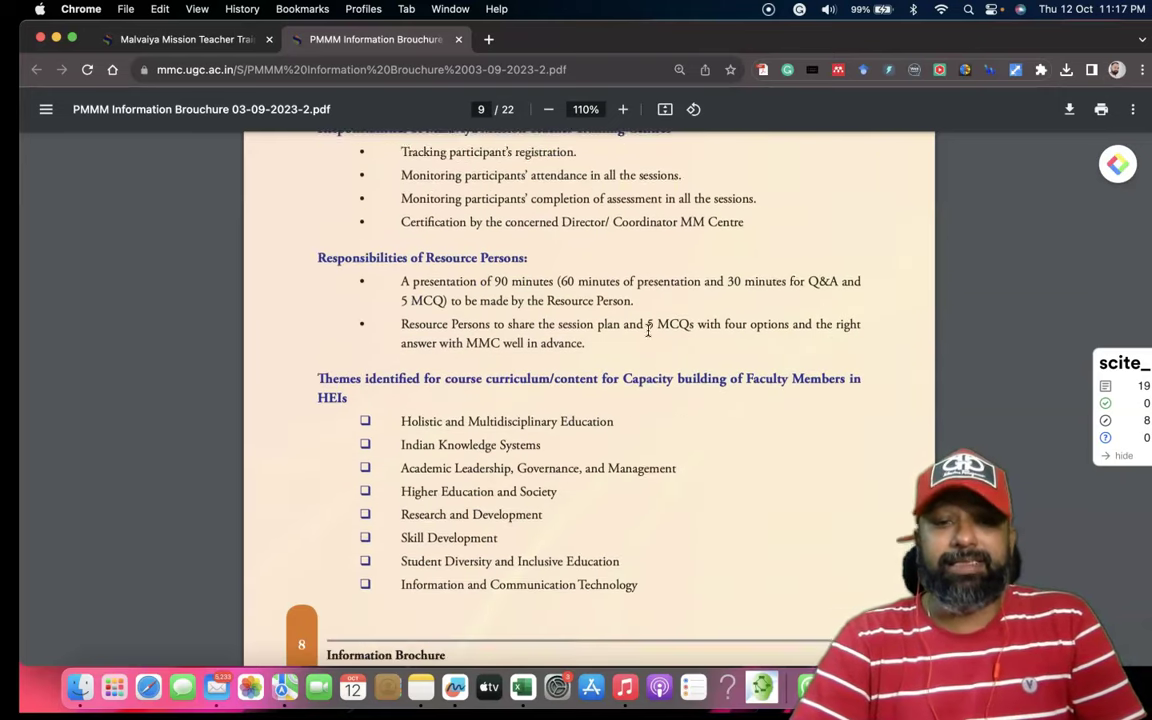
drag(315, 310, 631, 521)
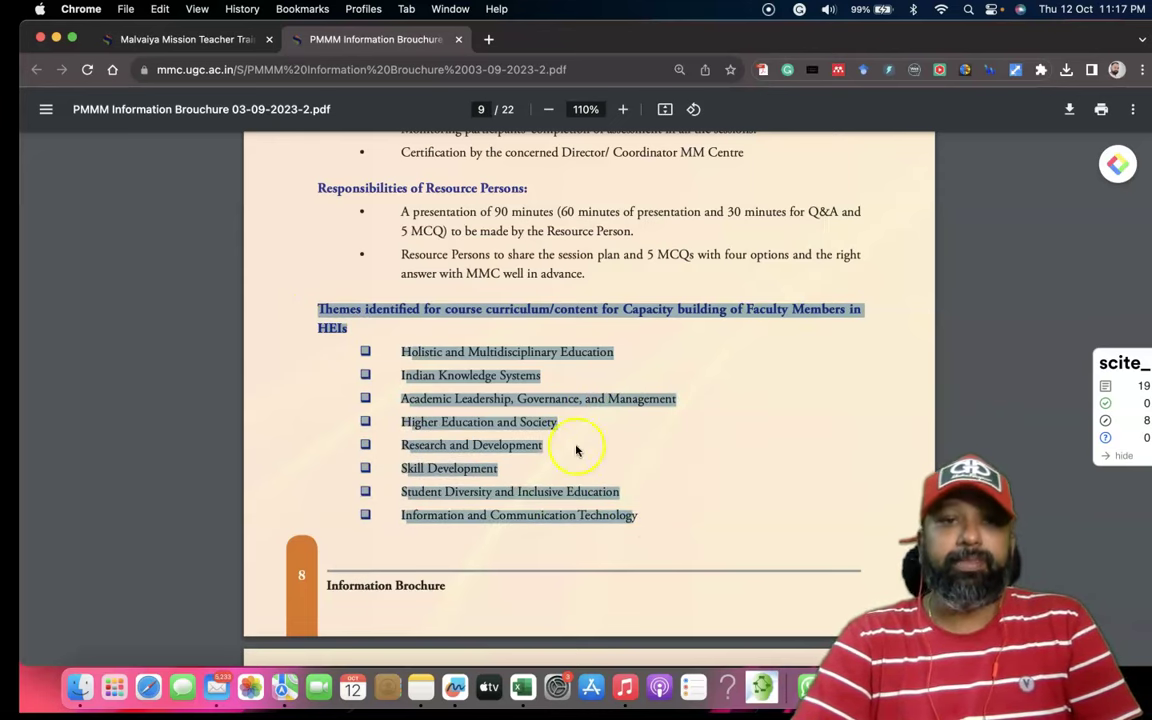
click(160, 40)
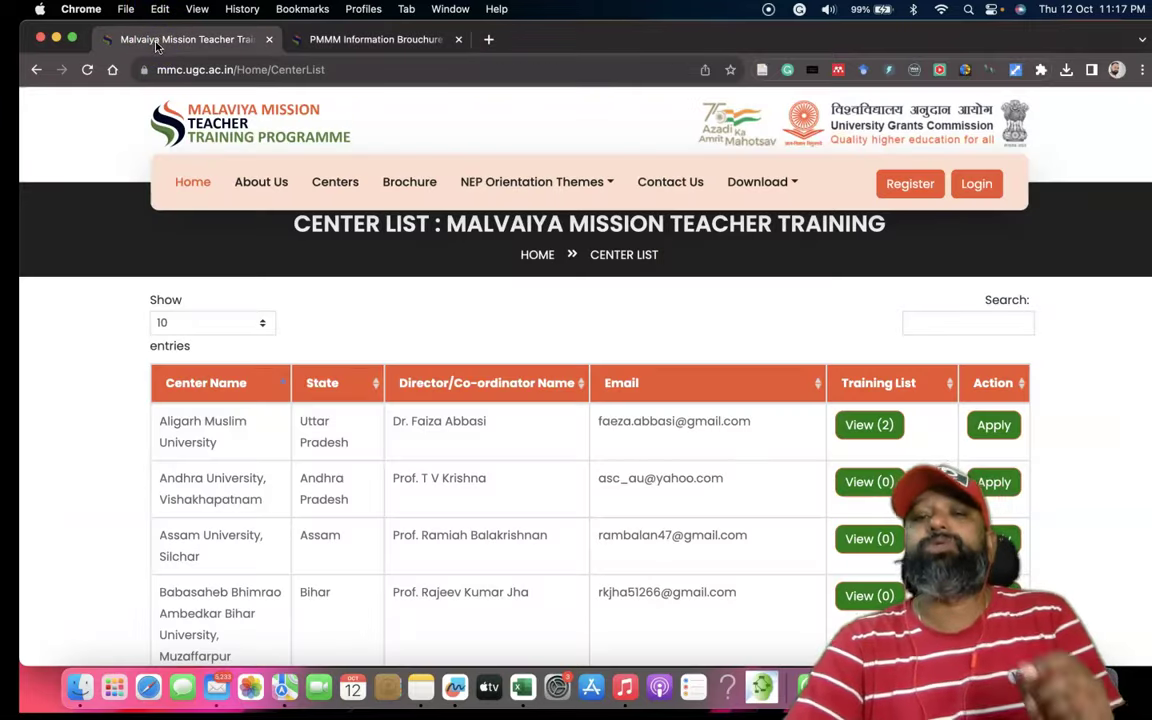
Go to the portal home page and bring up the Participant Registration form at the Name field.
click(195, 182)
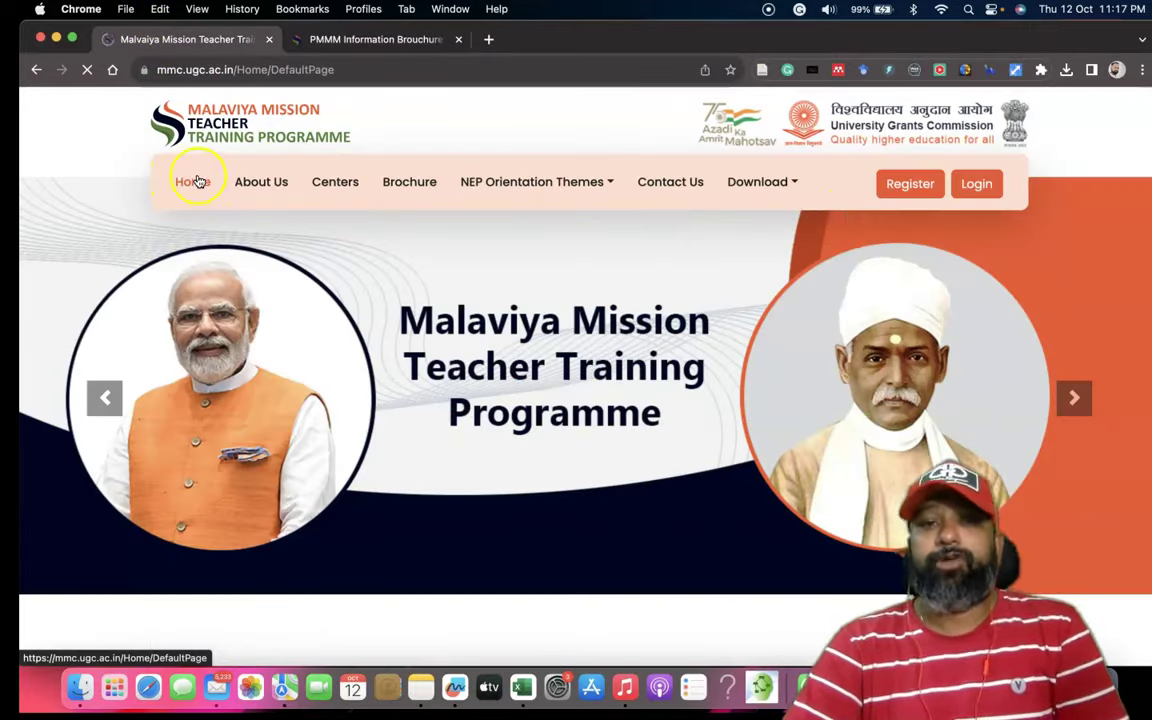
click(910, 190)
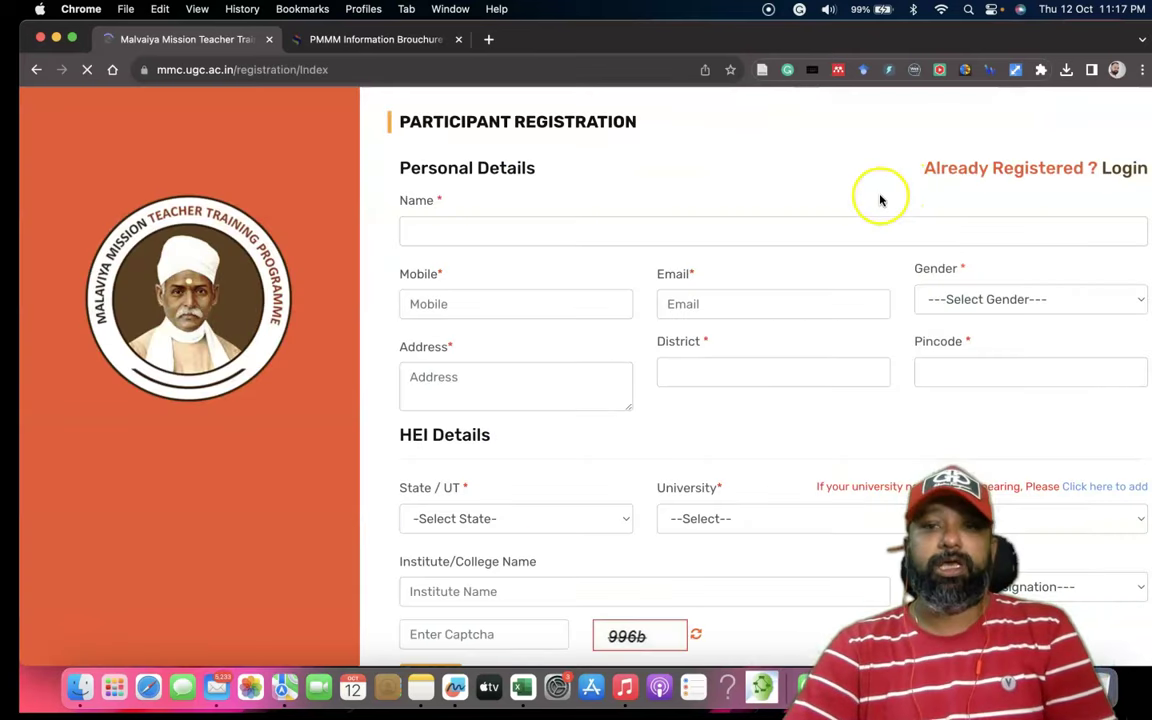
click(478, 219)
scroll(470, 240, down, 1)
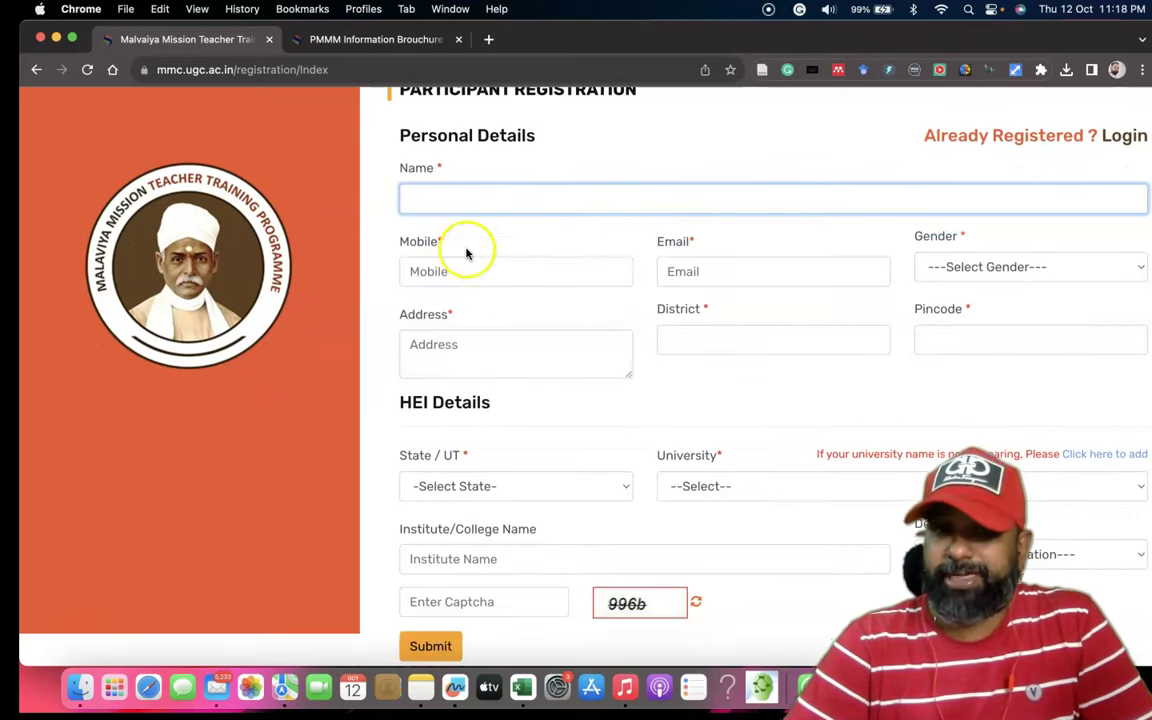
Review the Mobile, Email, Address, District and Pincode fields down to Submit.
click(442, 273)
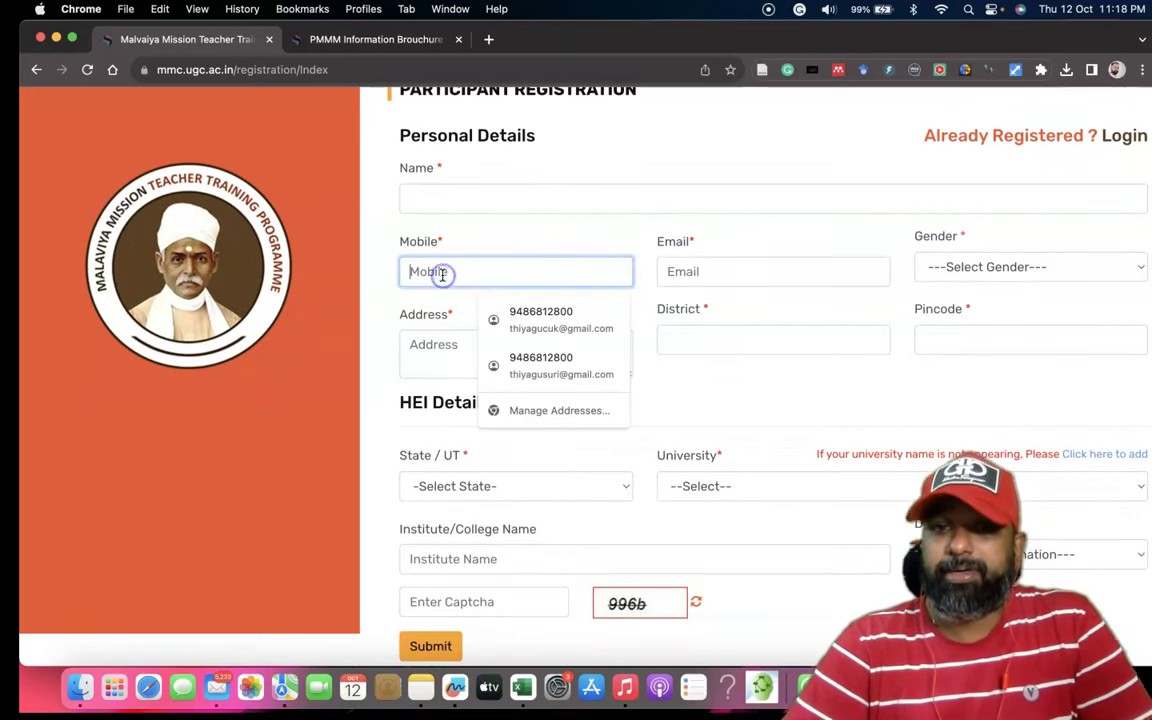
click(684, 271)
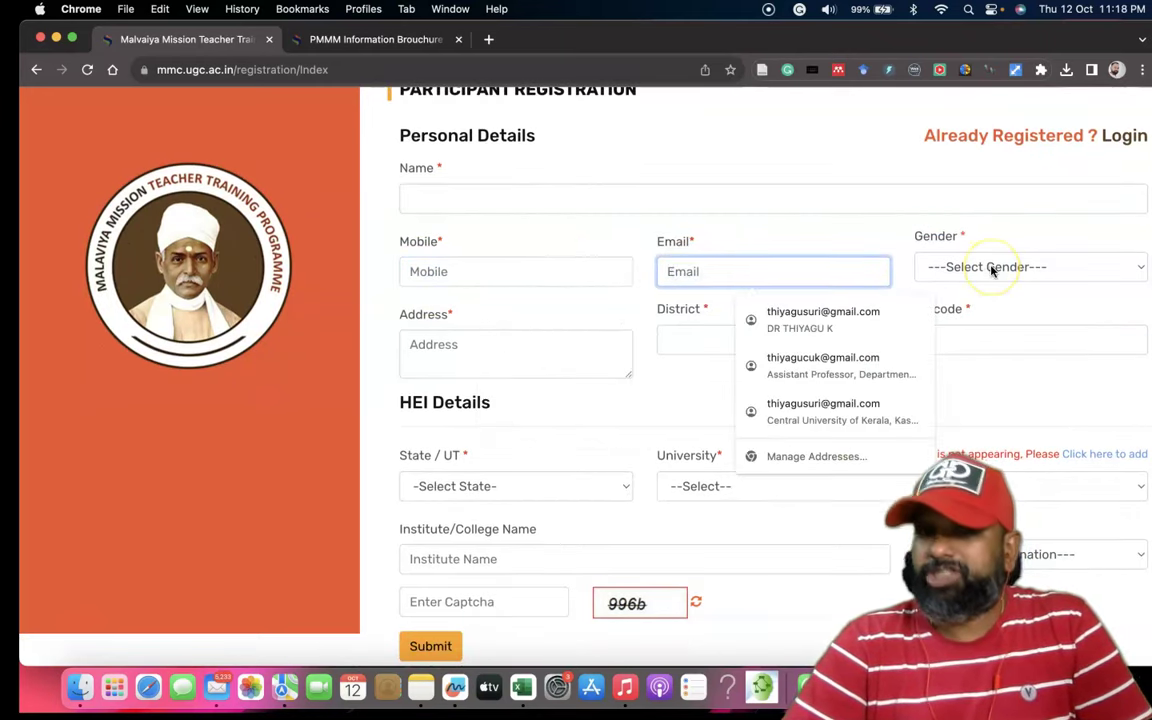
click(533, 341)
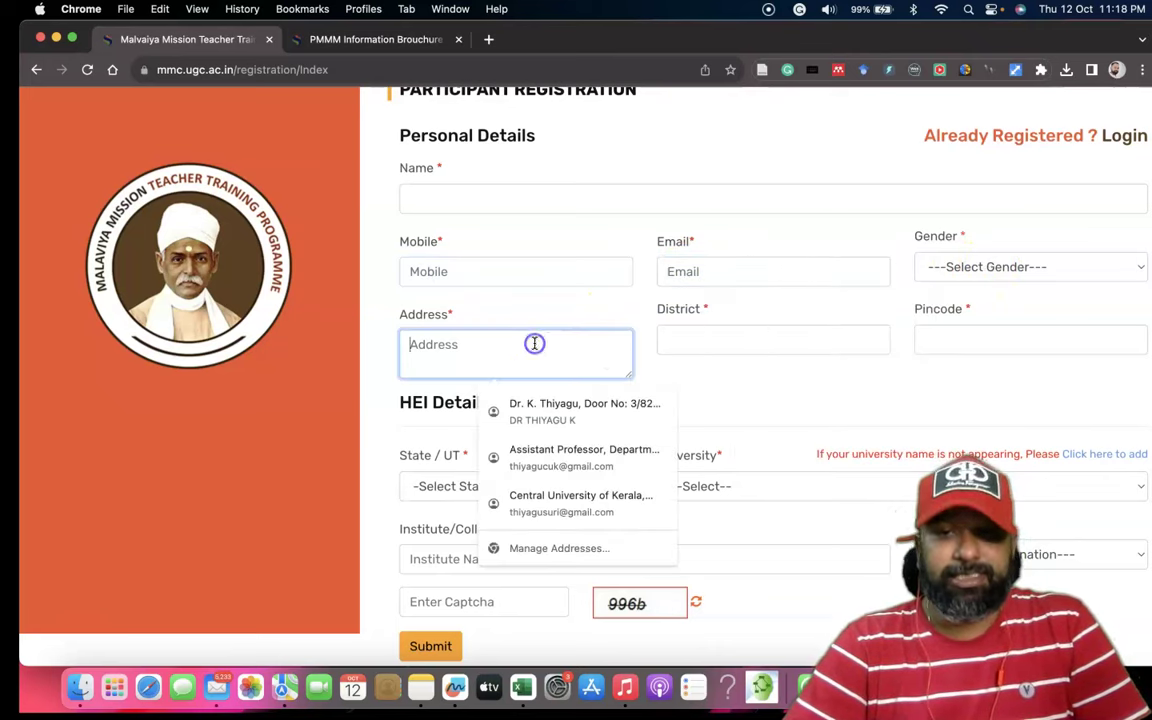
click(733, 342)
click(1031, 337)
scroll(874, 329, down, 1)
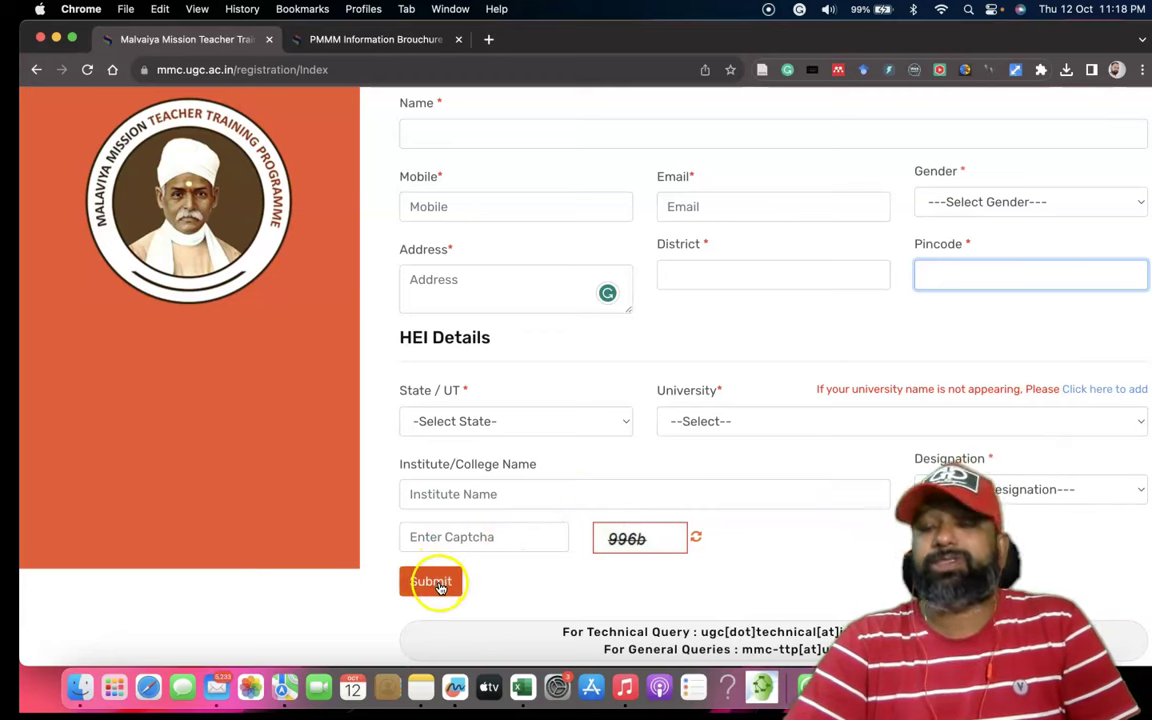
scroll(483, 527, up, 2)
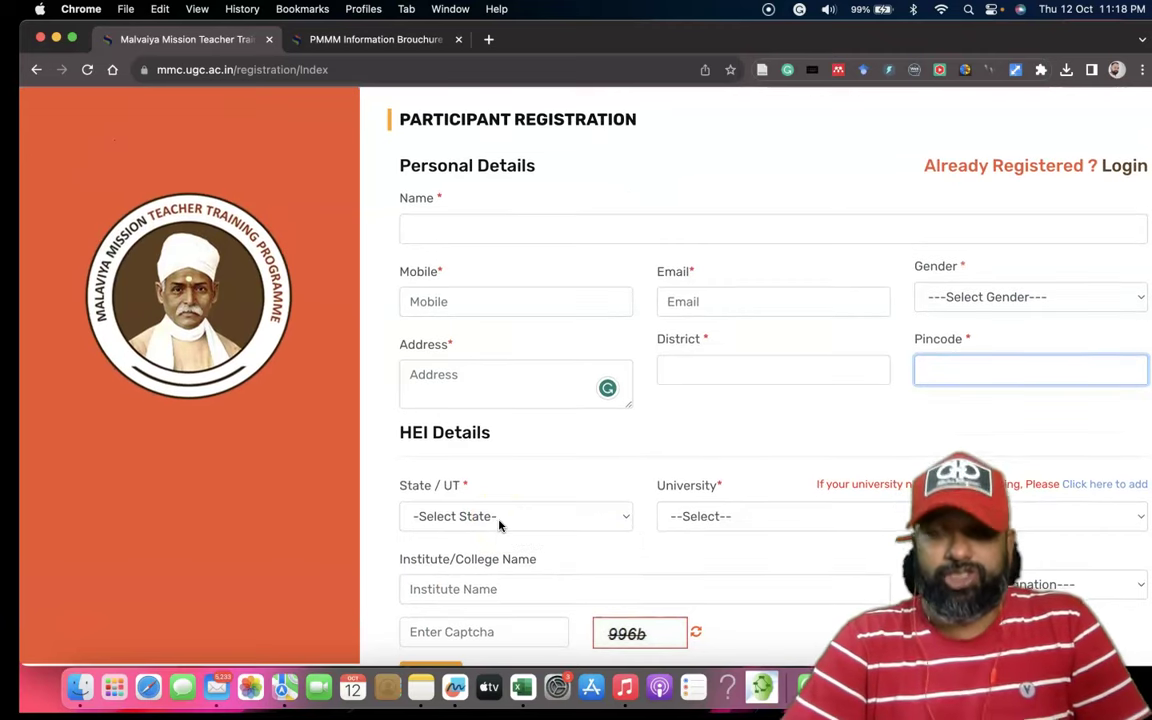
scroll(499, 525, down, 2)
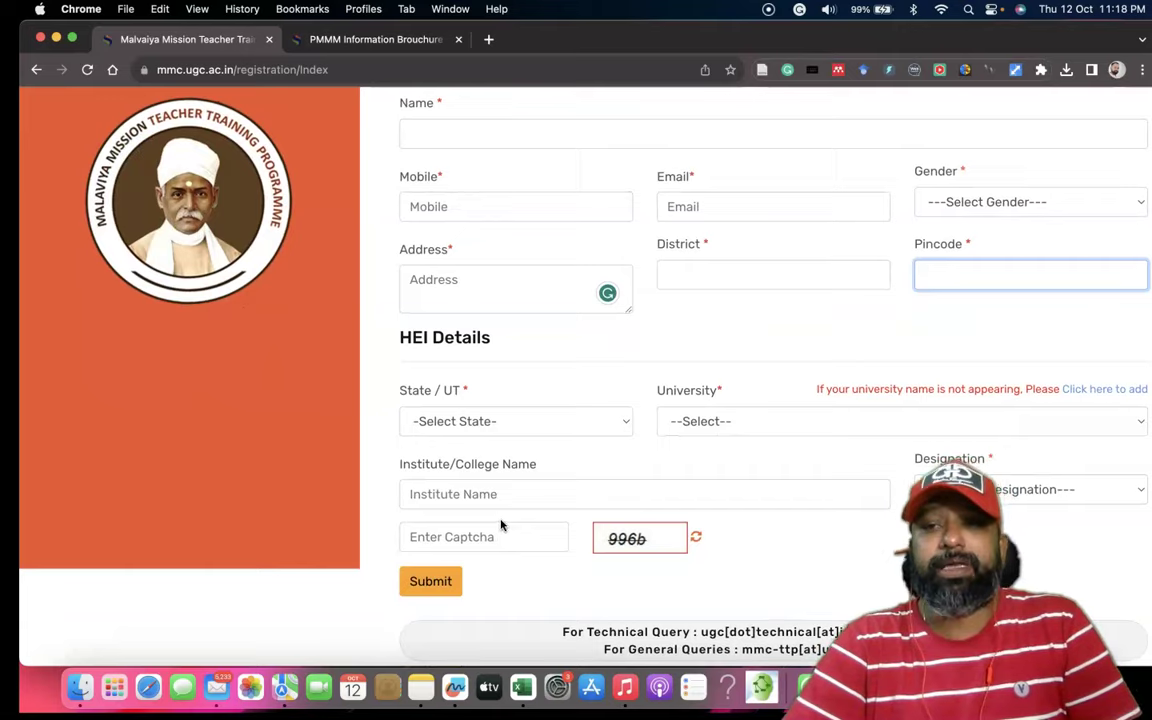
scroll(501, 525, up, 2)
Enter the participant's full name, autofill contact and address details, and set gender to Male.
click(420, 231)
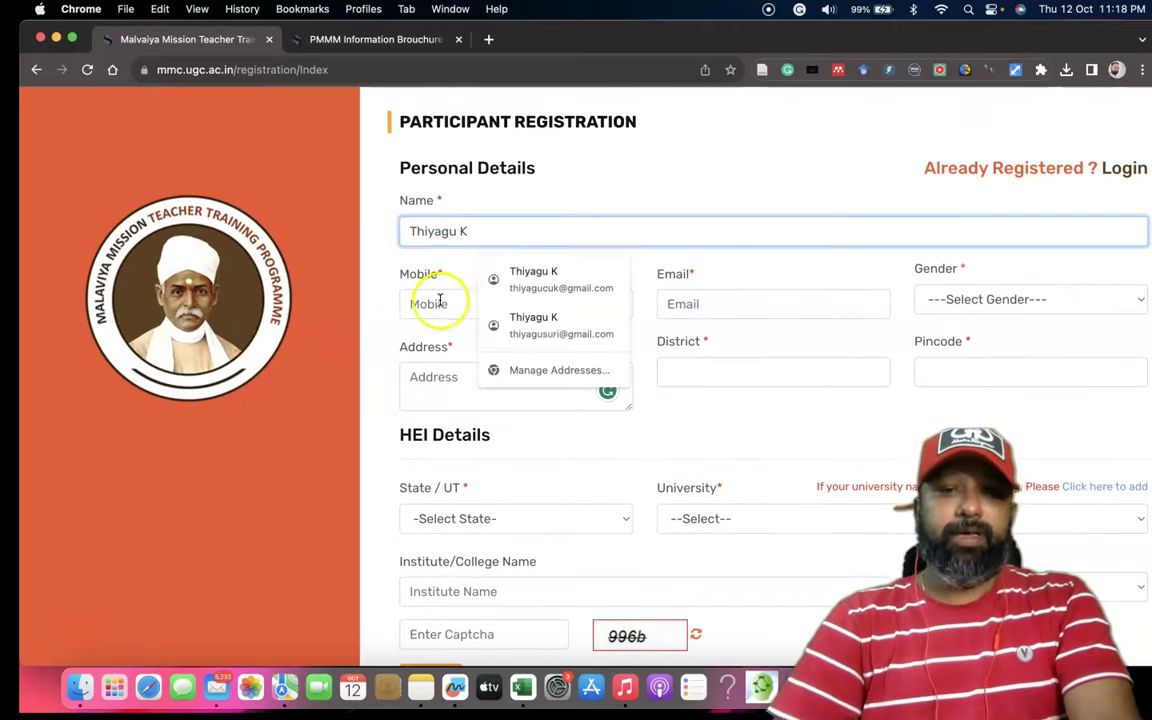
click(440, 303)
click(539, 346)
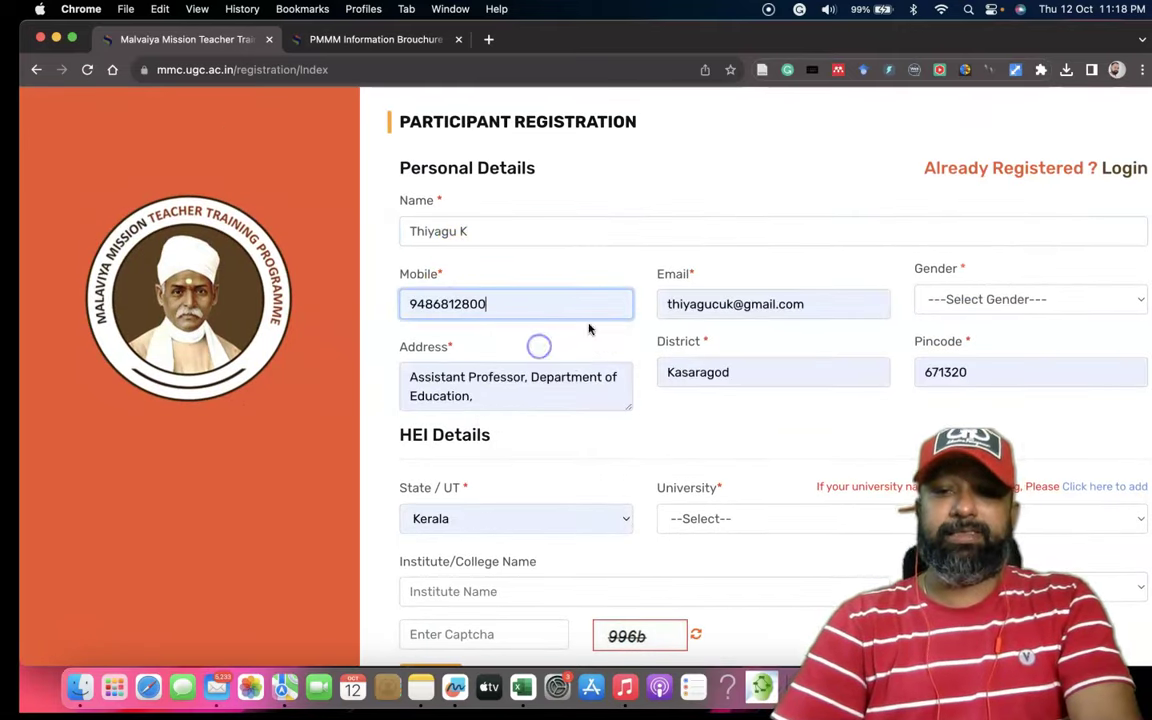
click(1000, 296)
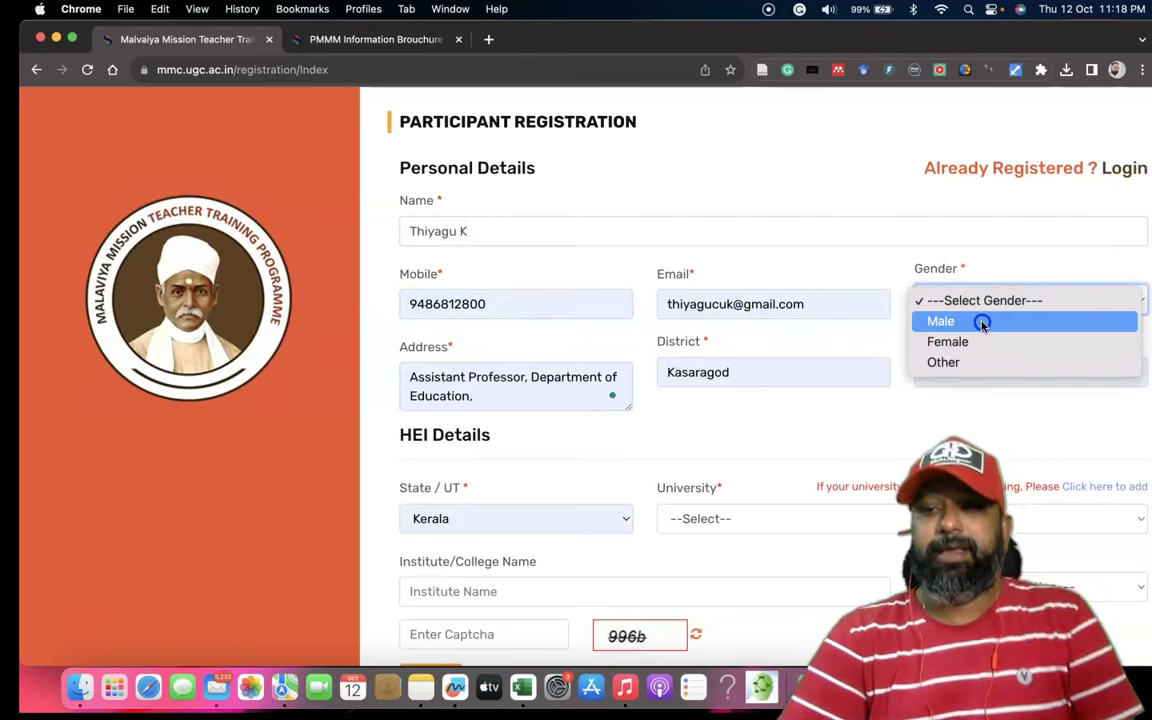
click(982, 321)
scroll(792, 327, down, 2)
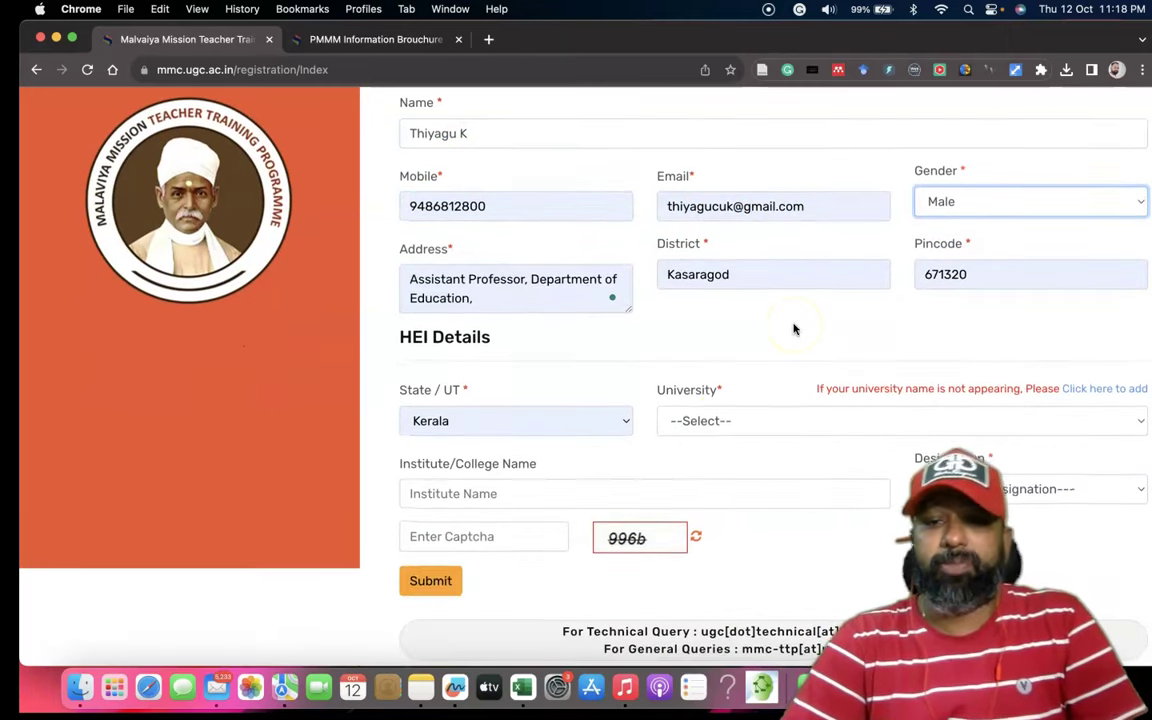
Choose Central University of Kerala, Kasaragod, enter 'Central University of Kerala' as institute, and fill the captcha.
click(720, 421)
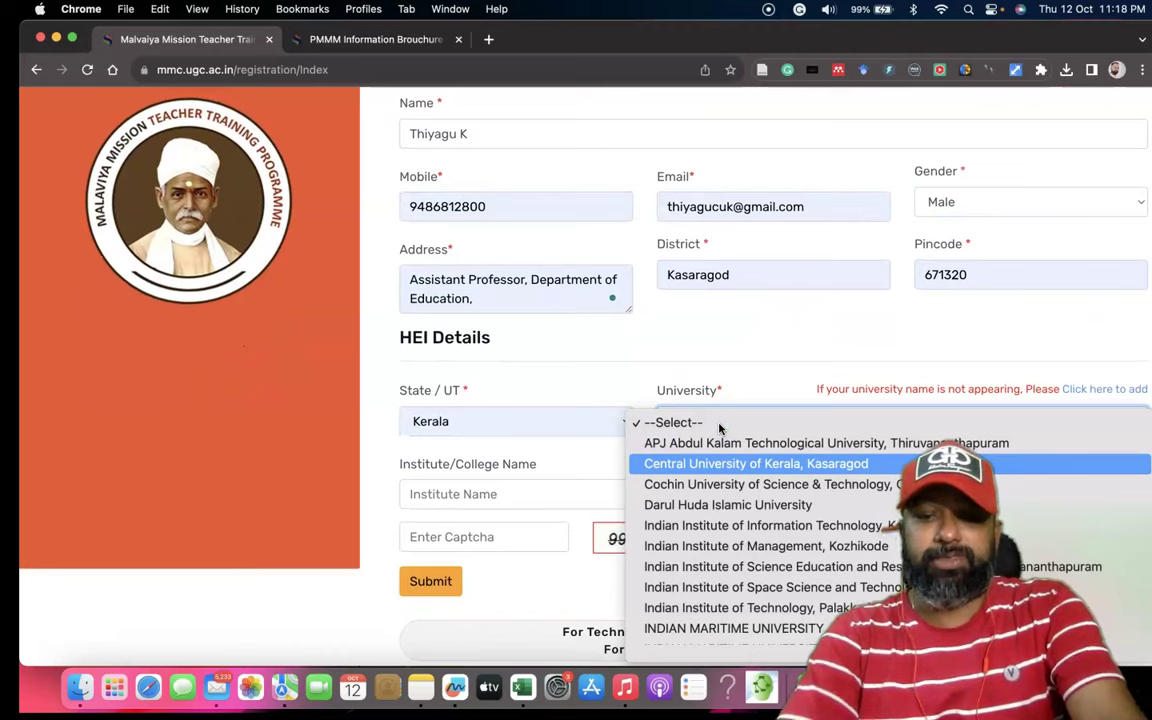
click(718, 462)
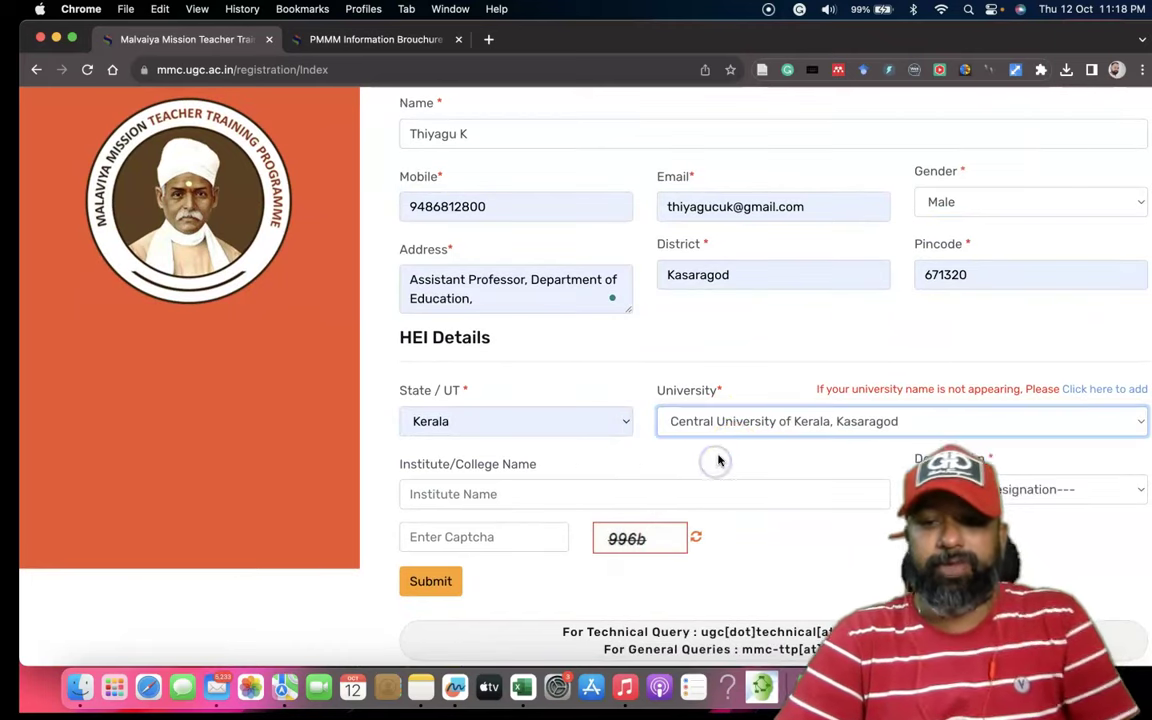
click(510, 492)
text(Ce)
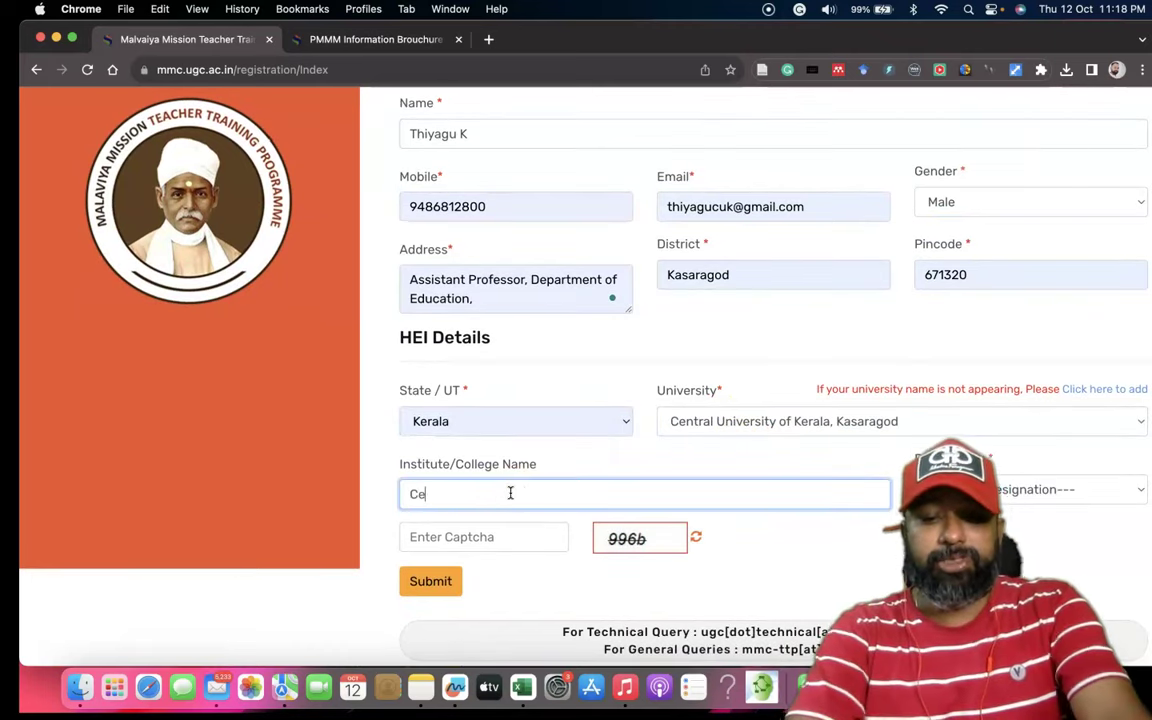
text(ntral Univer)
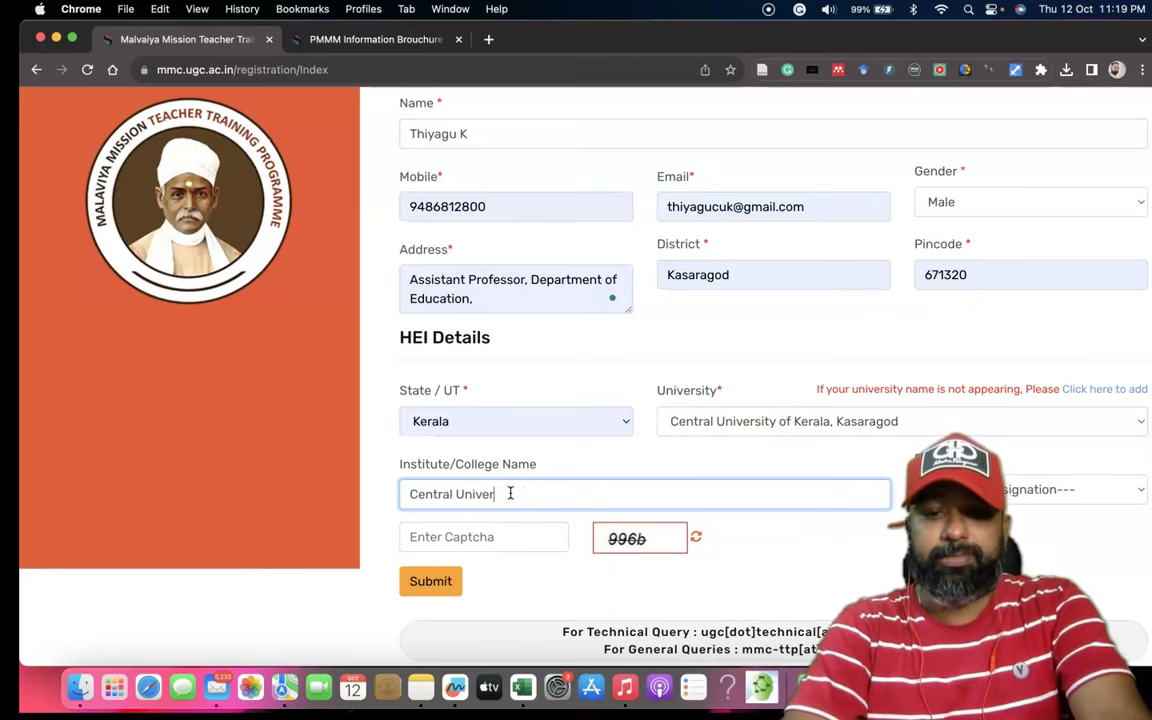
text(sity of Kerala)
click(514, 537)
text(996b)
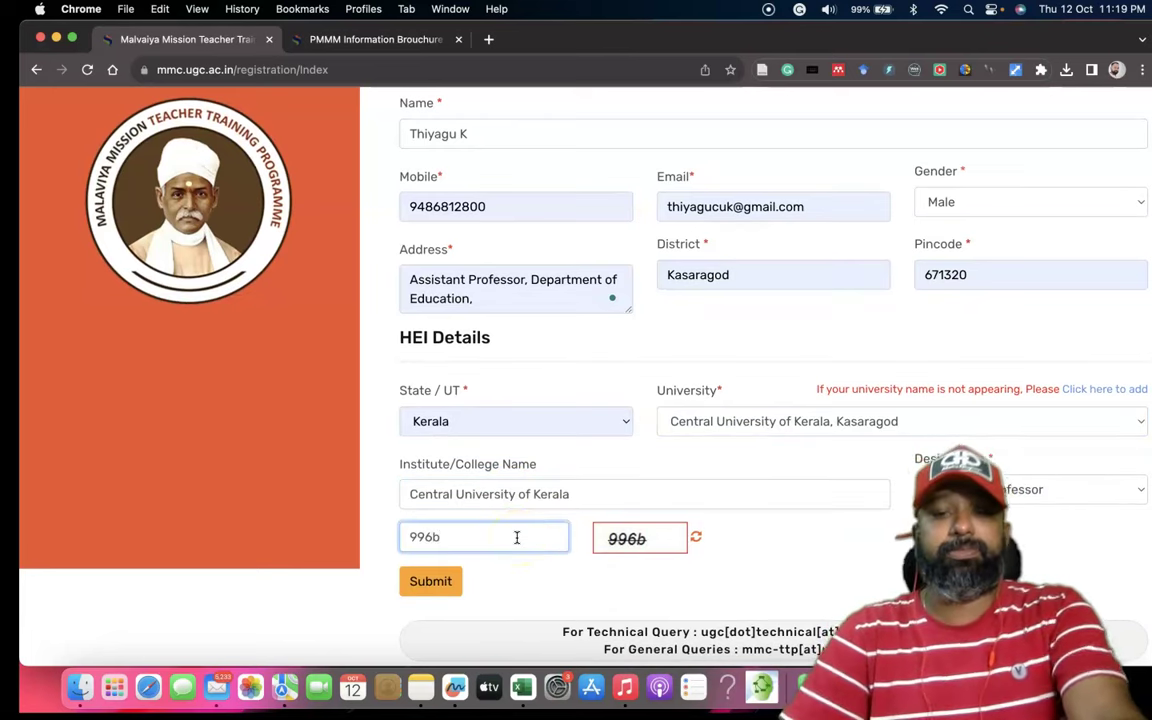
Submit the registration, acknowledge the login-details alert, and decline saving the address.
click(425, 582)
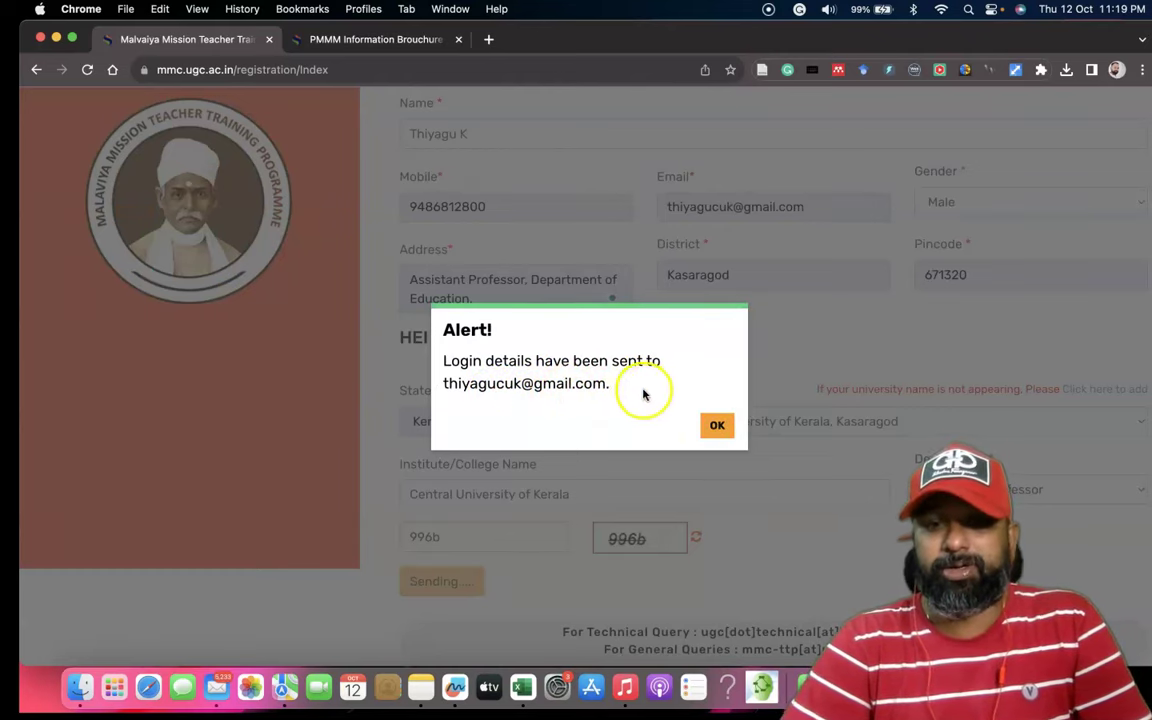
scroll(655, 398, up, 1)
scroll(655, 398, up, 4)
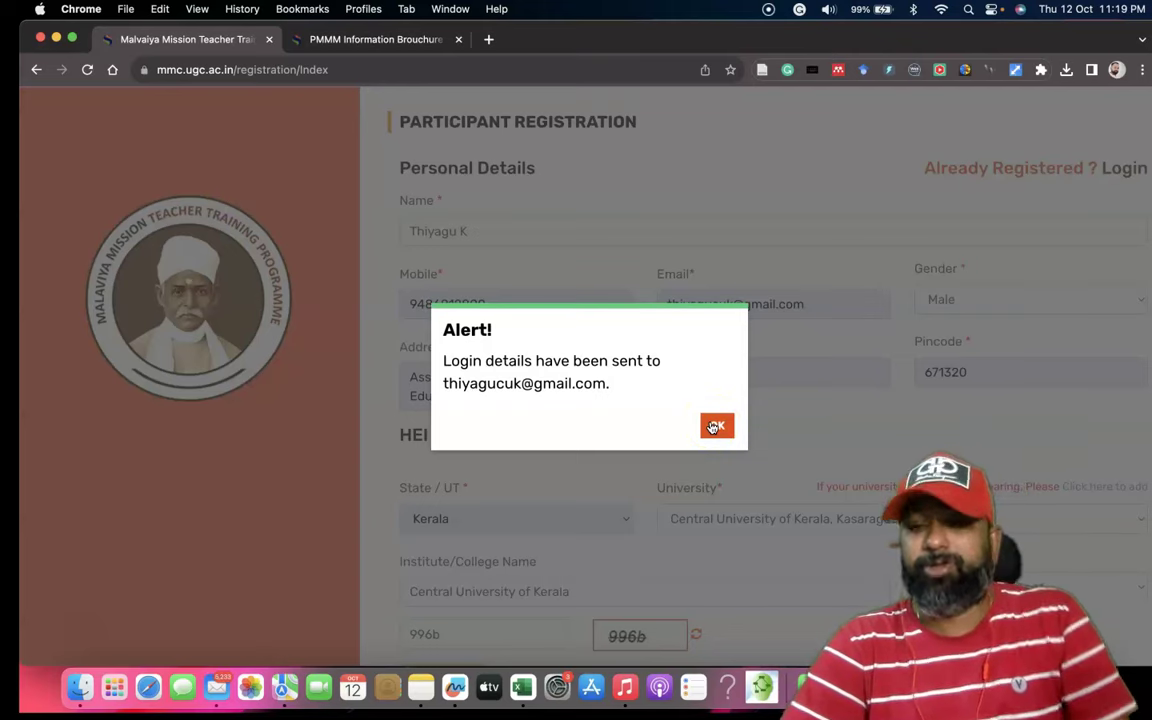
click(714, 427)
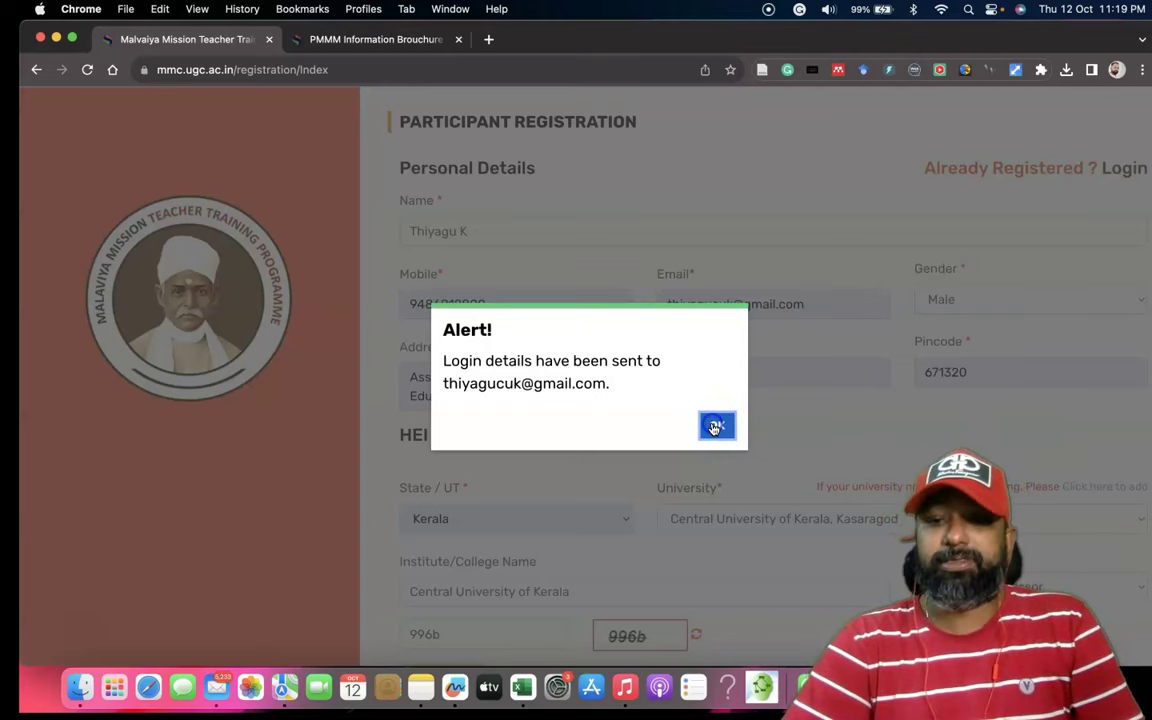
click(589, 374)
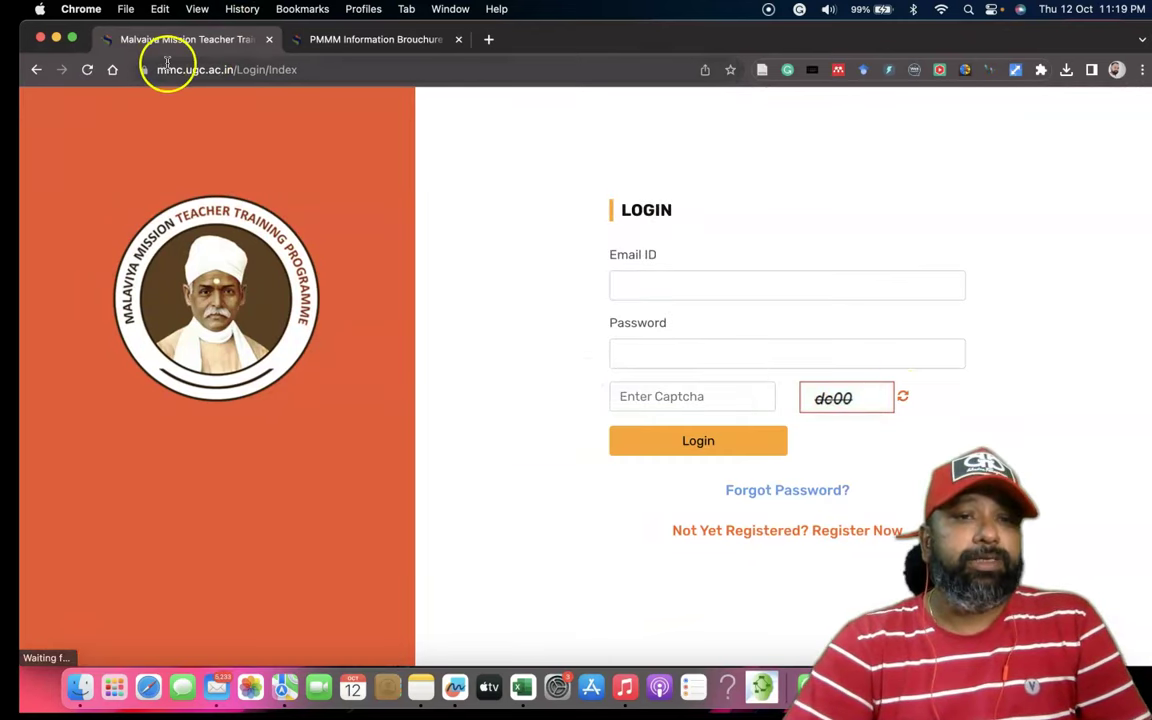
Load the mmc.ugc.ac.in home page by trimming the login path, dismissing the mail notification.
click(310, 69)
click(338, 69)
drag(338, 69, 283, 69)
key(BackSpace)
key(Return)
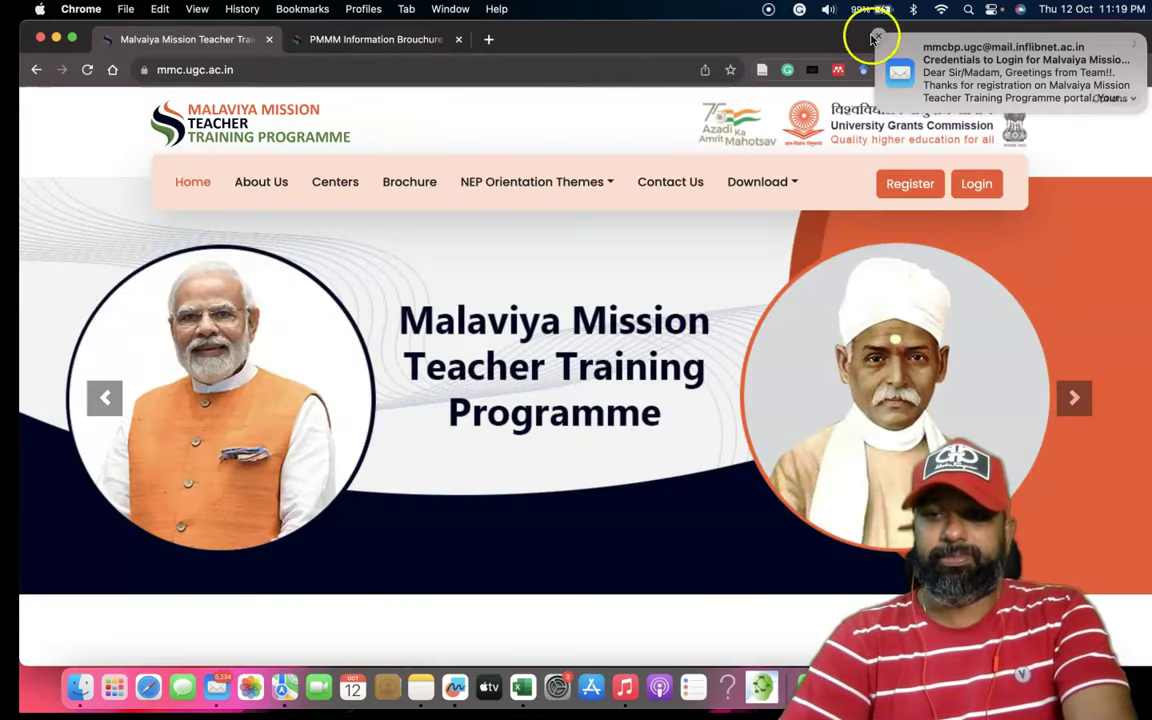
click(875, 38)
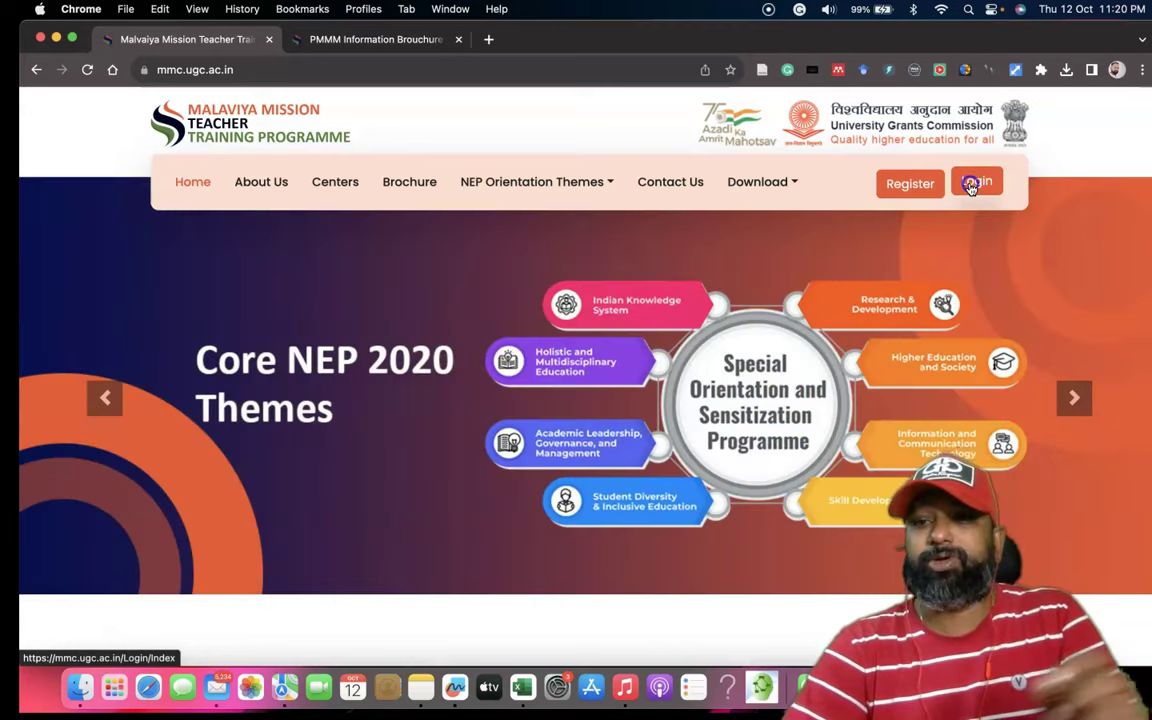
Log in with the registered e-mail ID, the account password and the captcha.
click(970, 187)
click(674, 285)
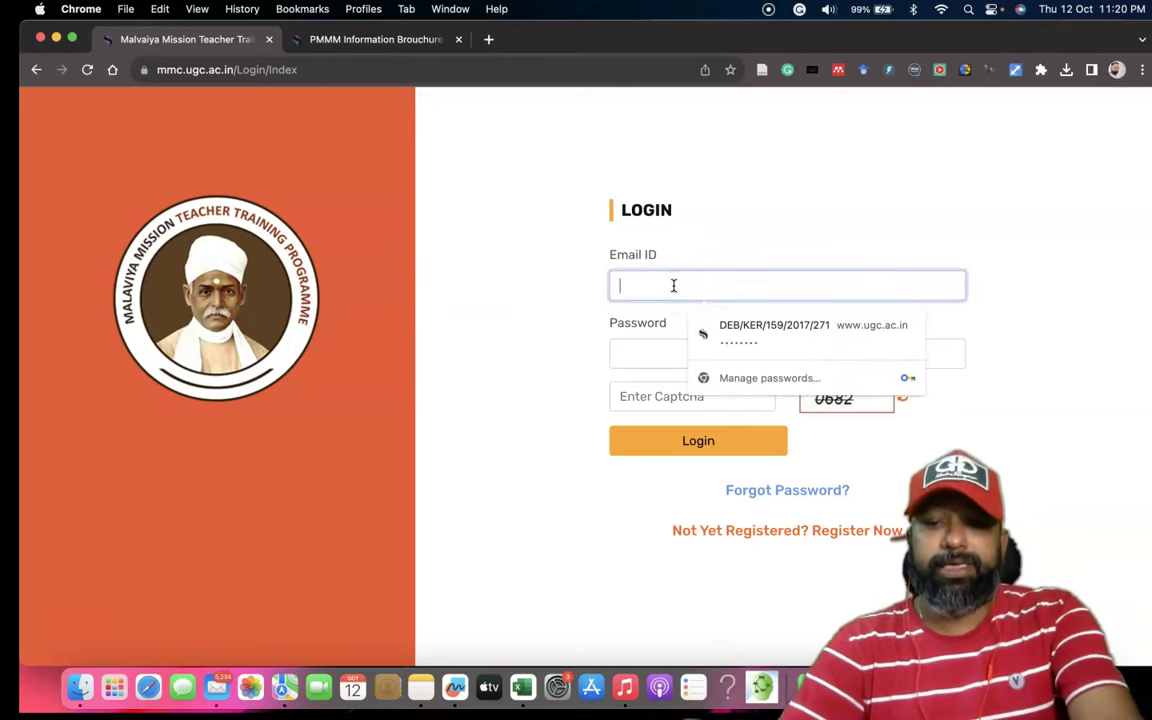
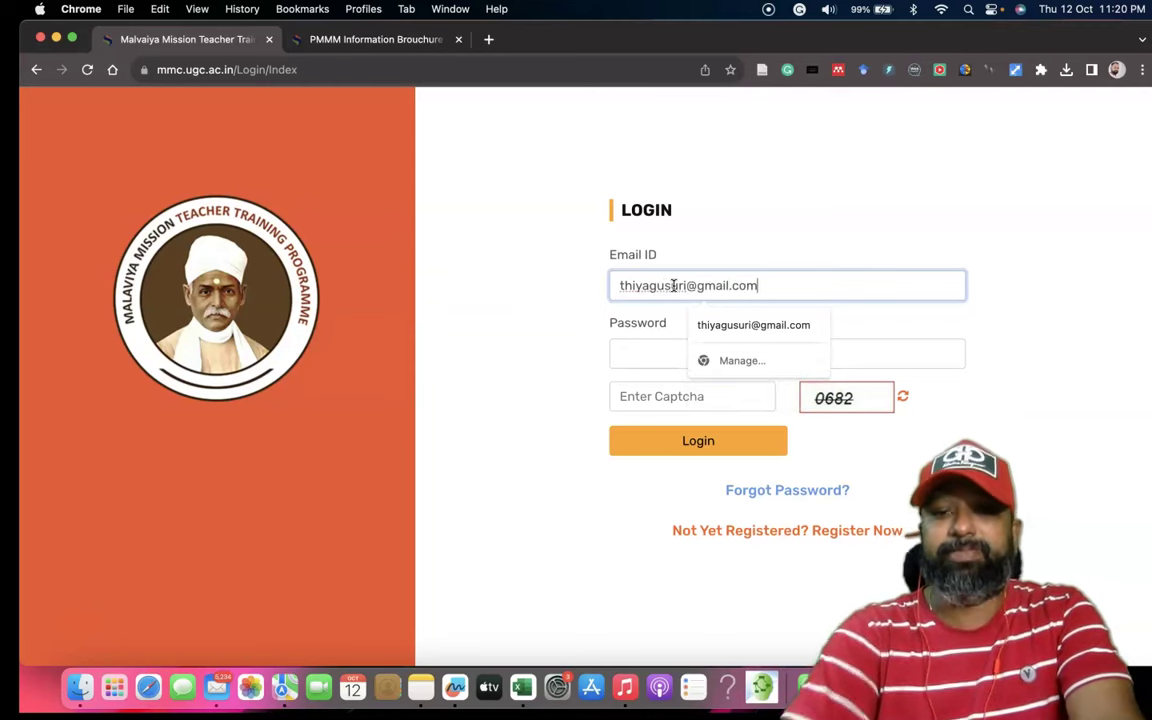
click(671, 349)
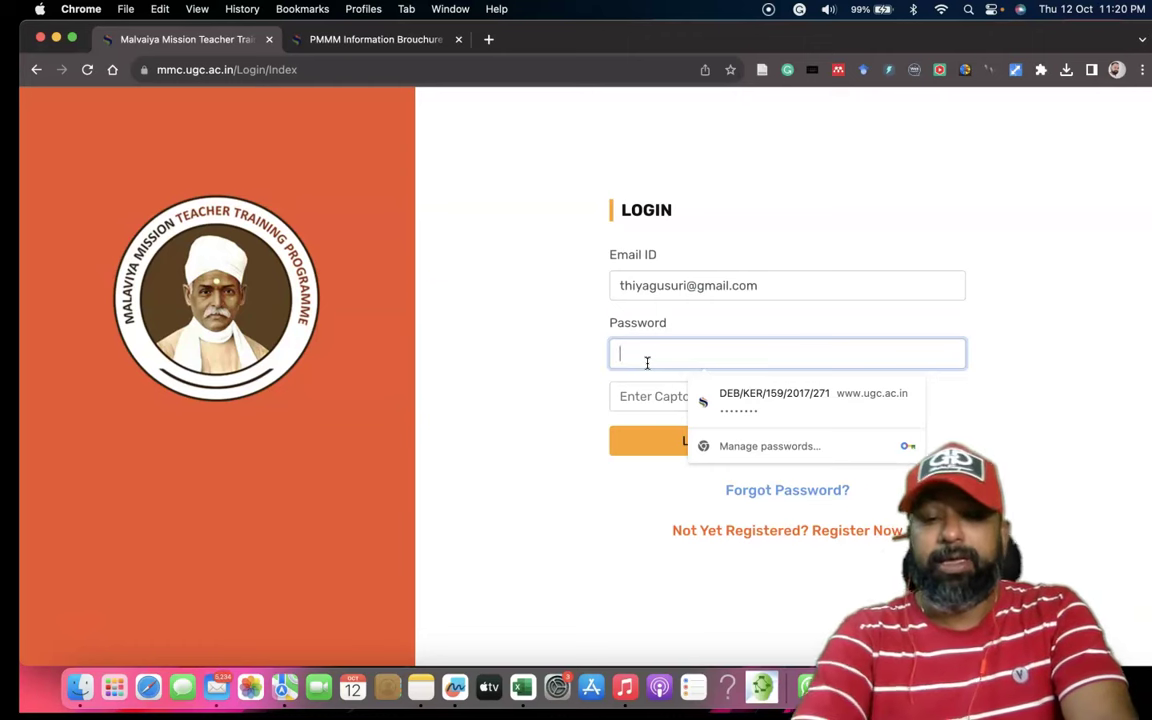
text(•)
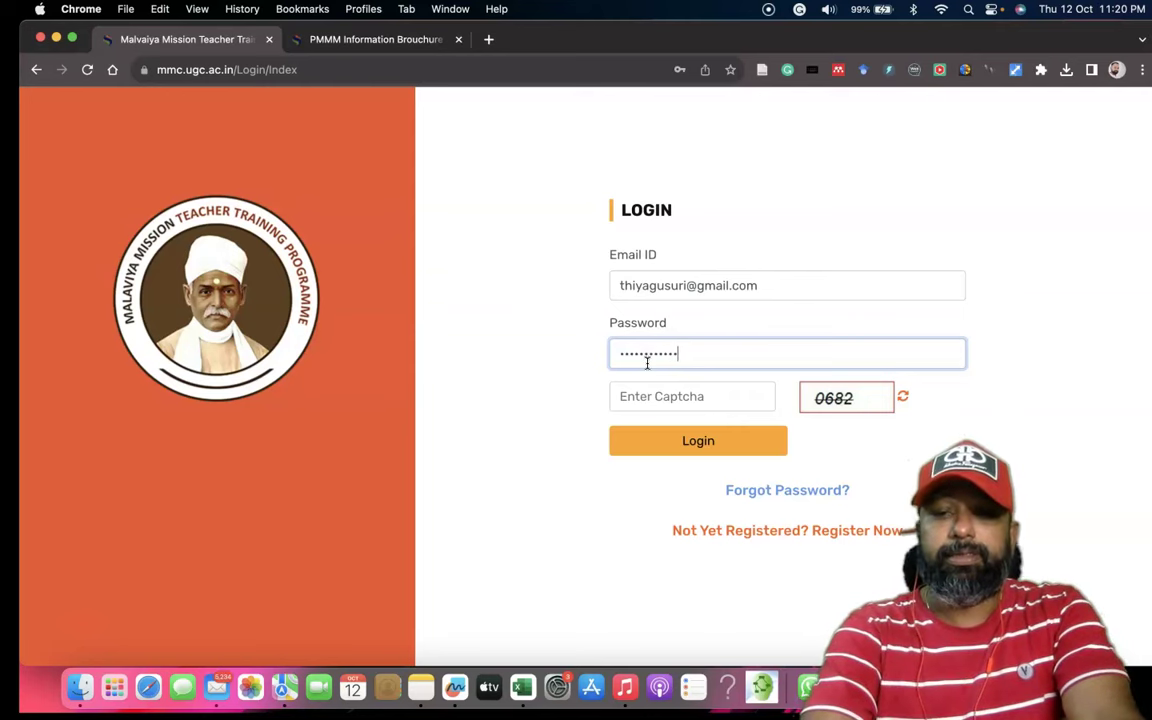
click(642, 396)
text(0682)
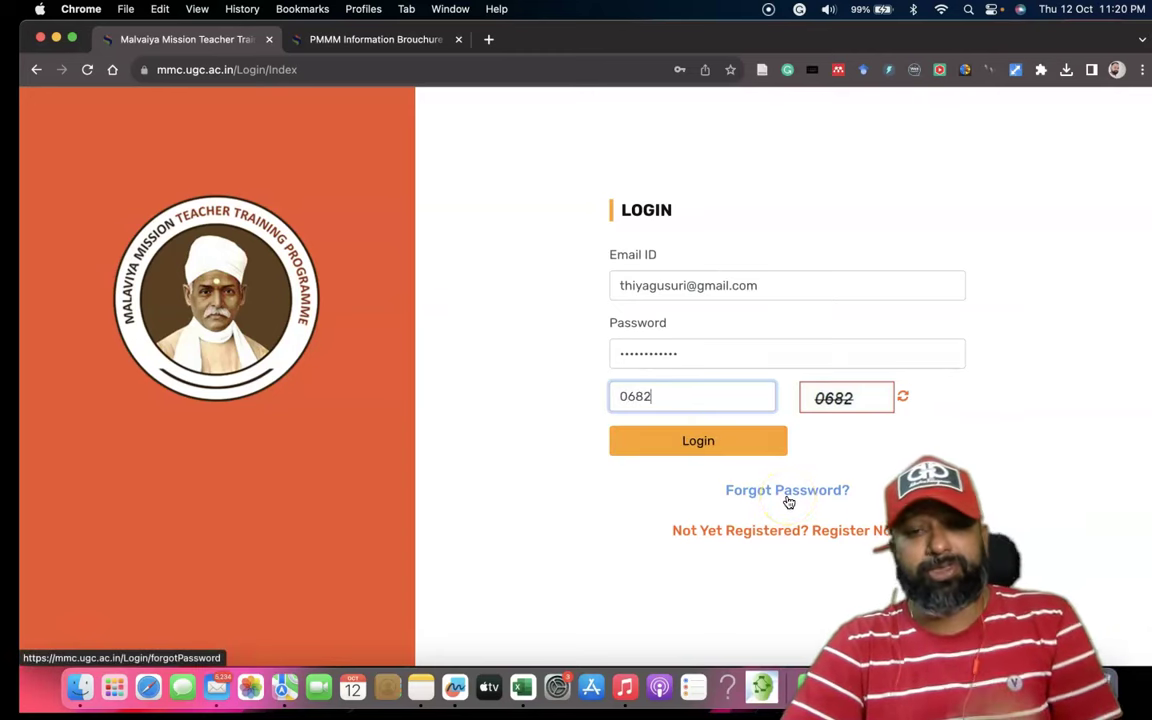
click(694, 442)
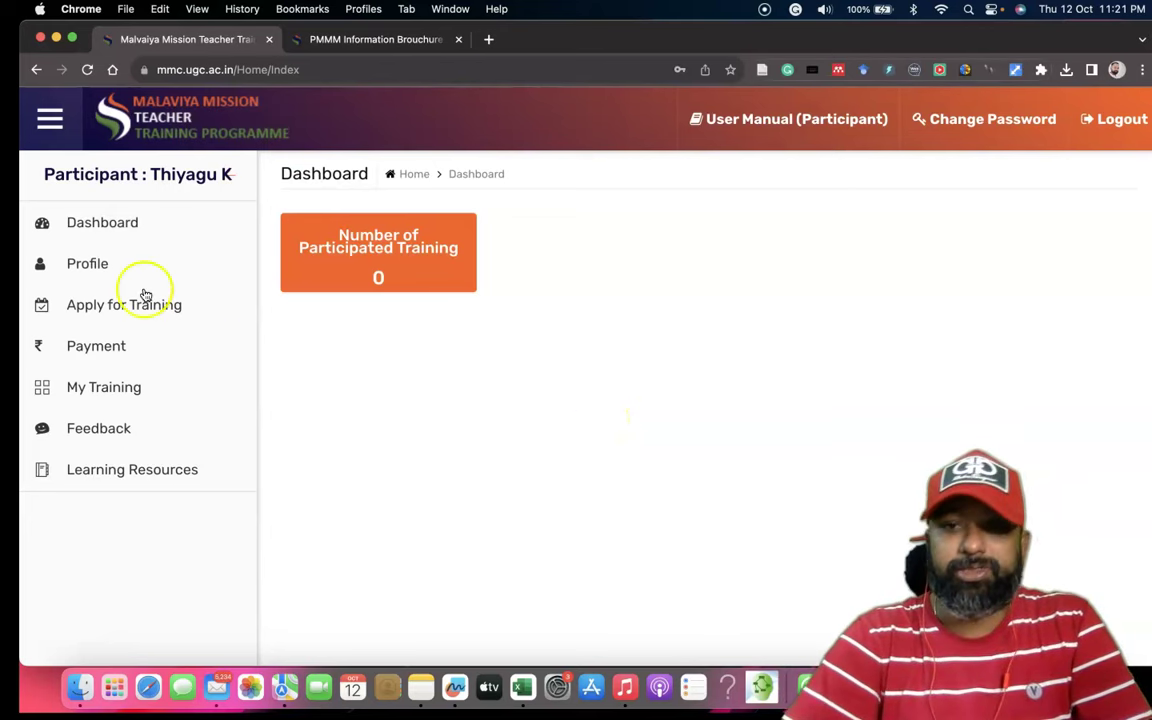
From the Dashboard, open Profile and scroll through Profile and HEI Details, trying the Employee ID Card file chooser.
click(116, 229)
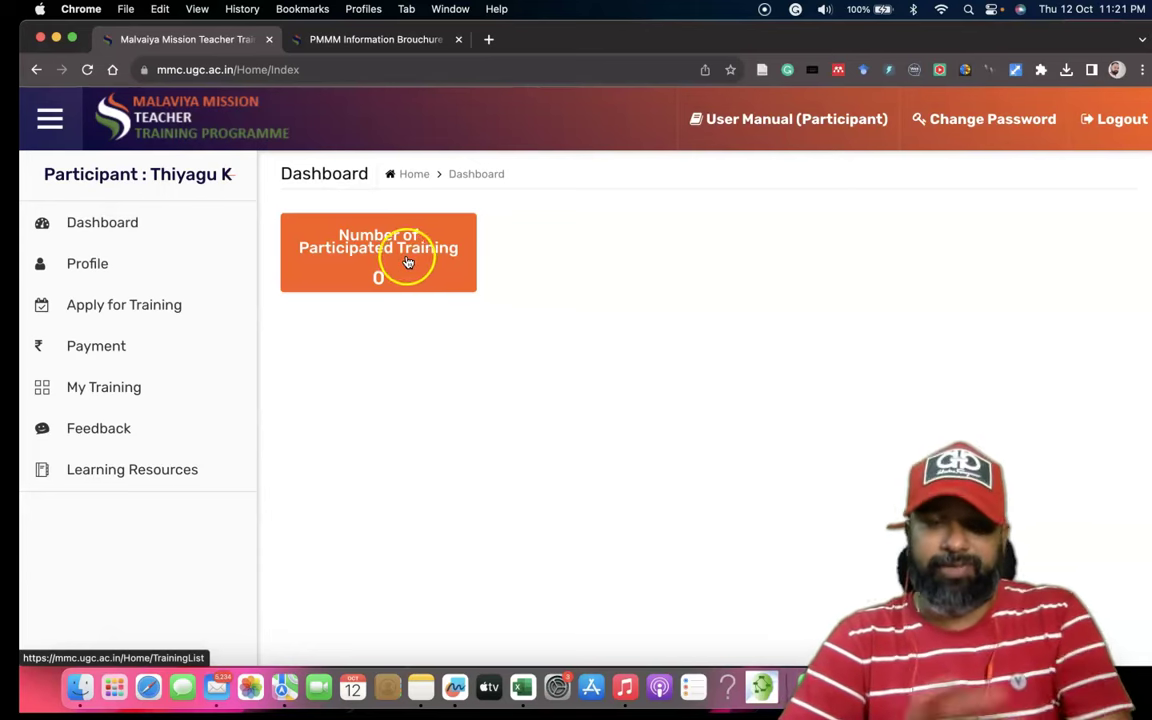
click(104, 268)
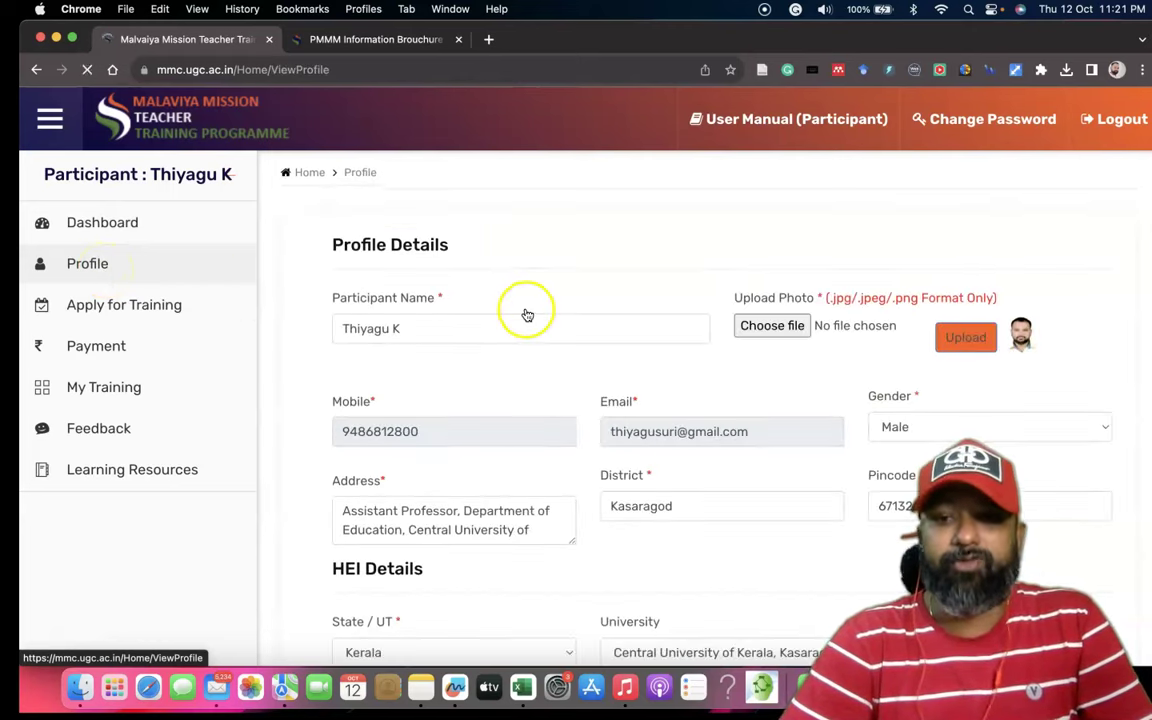
scroll(525, 314, down, 3)
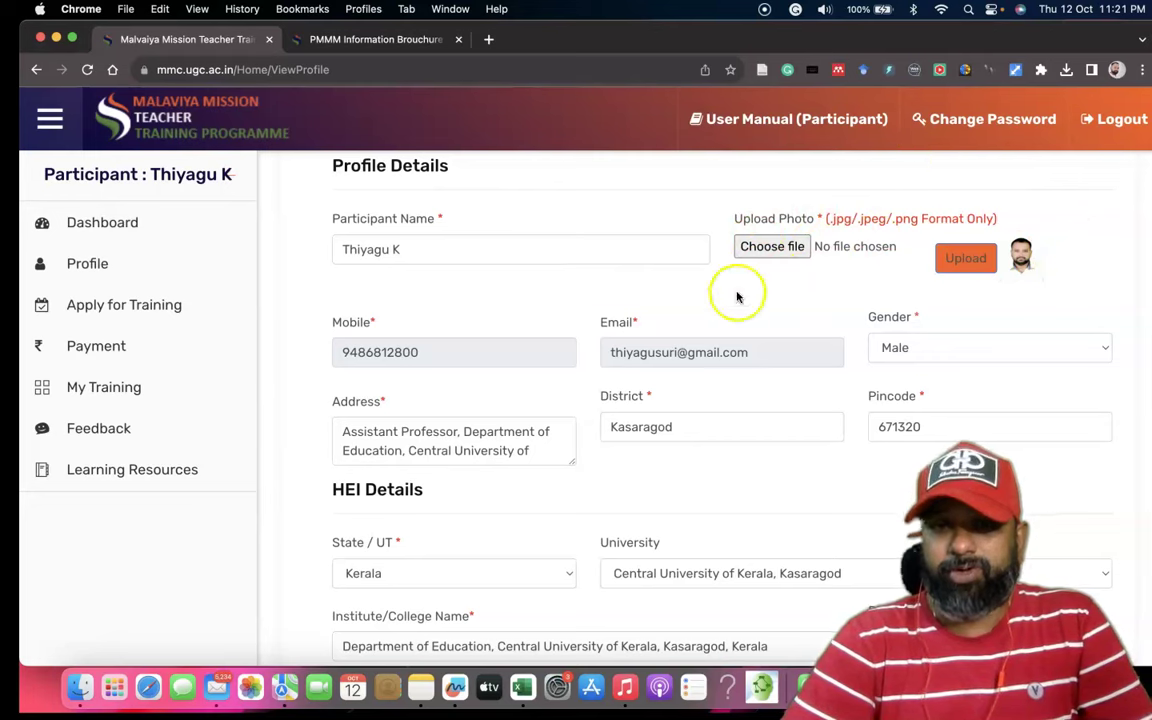
scroll(700, 388, down, 3)
scroll(700, 388, down, 2)
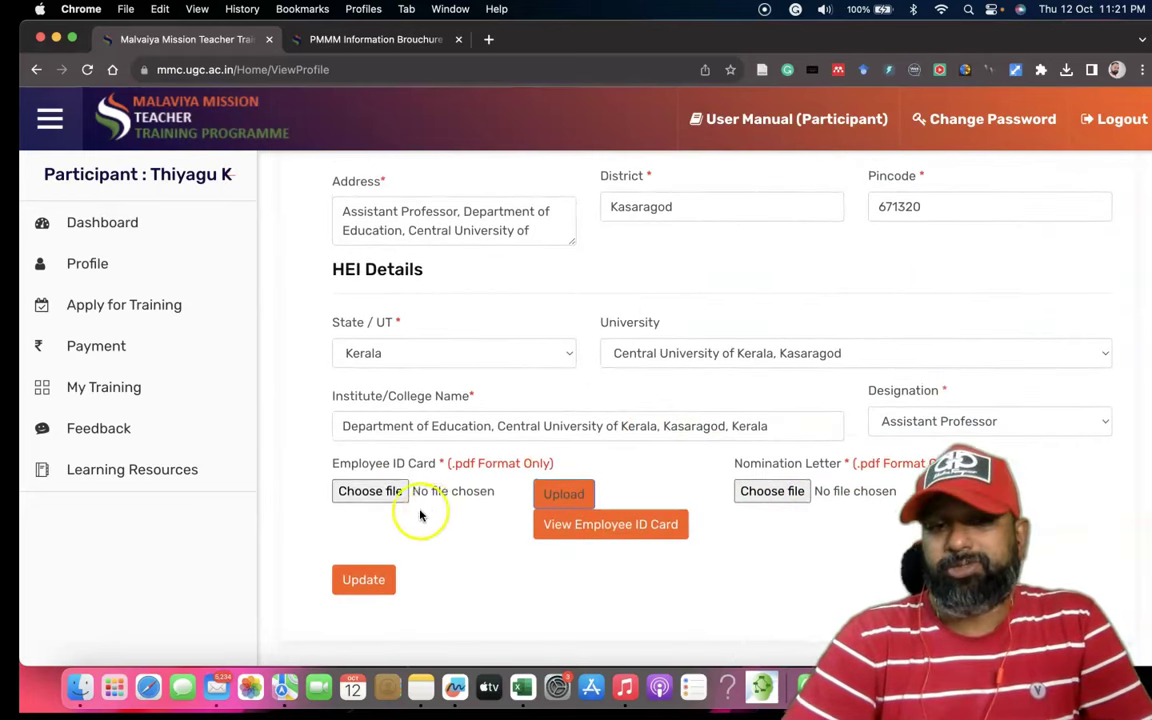
click(388, 502)
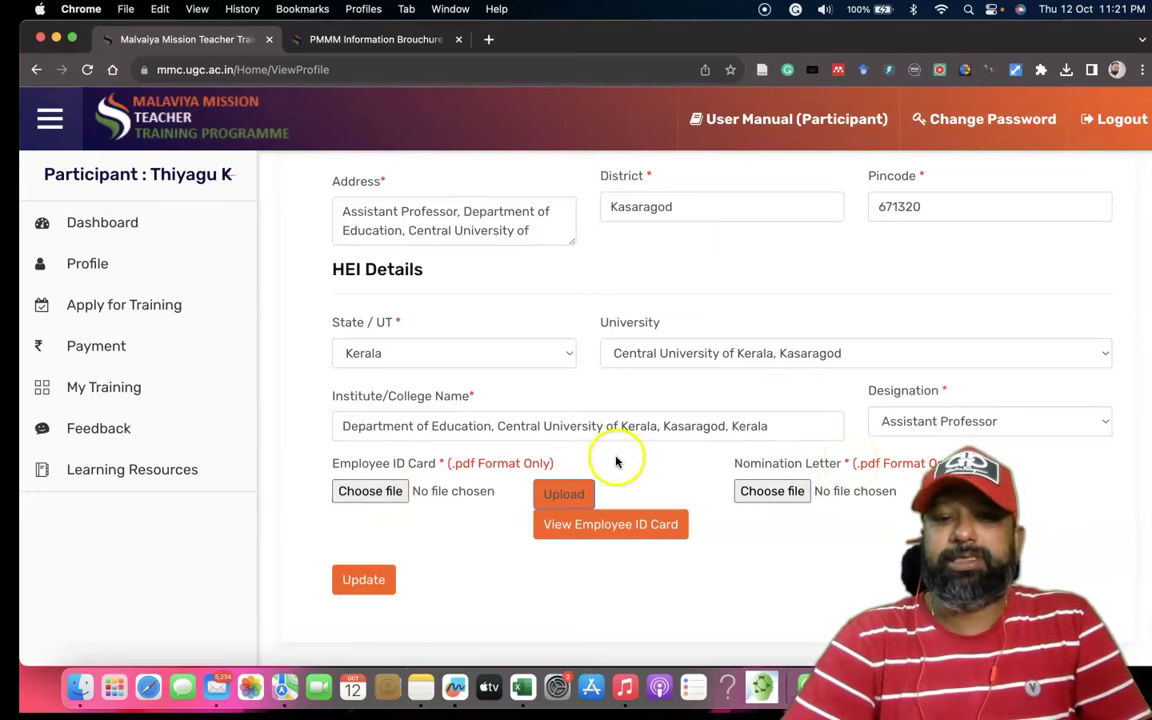
scroll(617, 461, up, 5)
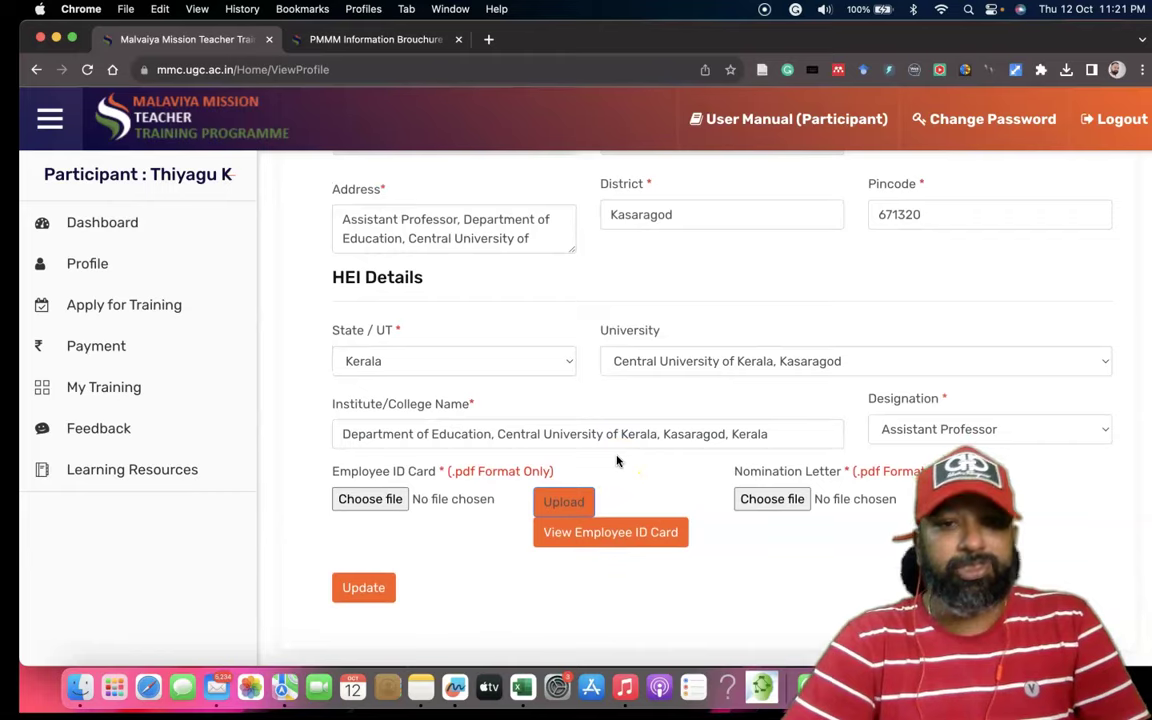
scroll(701, 305, up, 1)
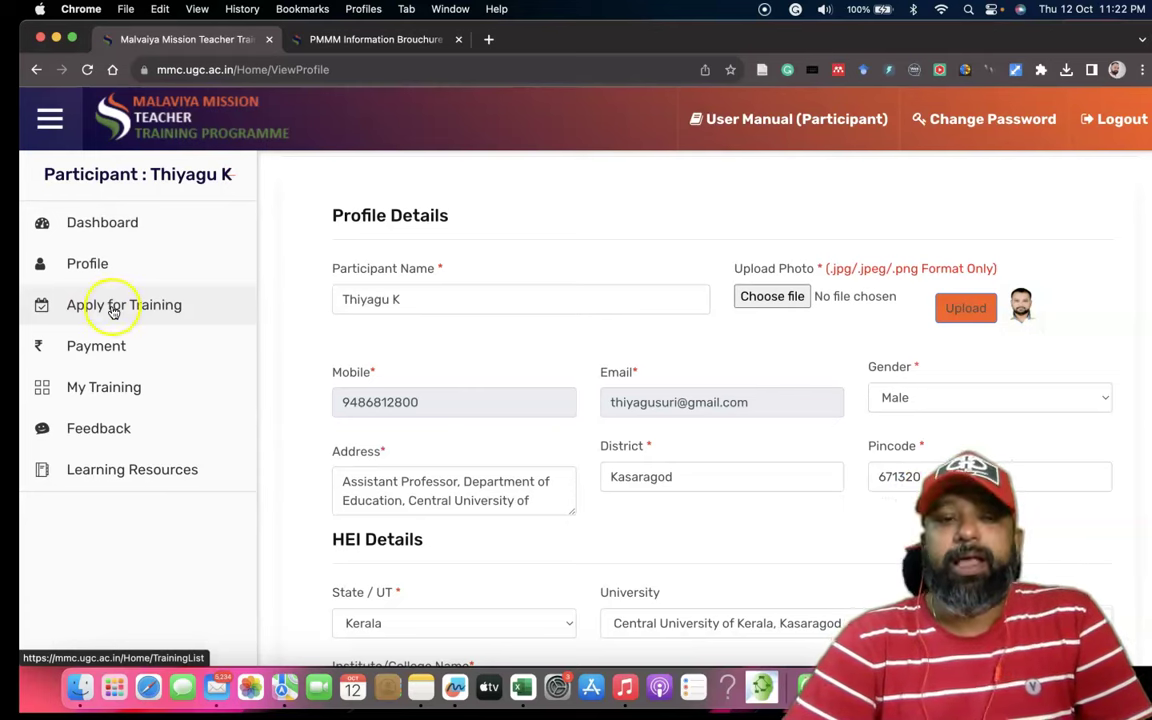
Open Apply for Training and browse the Center dropdown without choosing a centre.
click(113, 310)
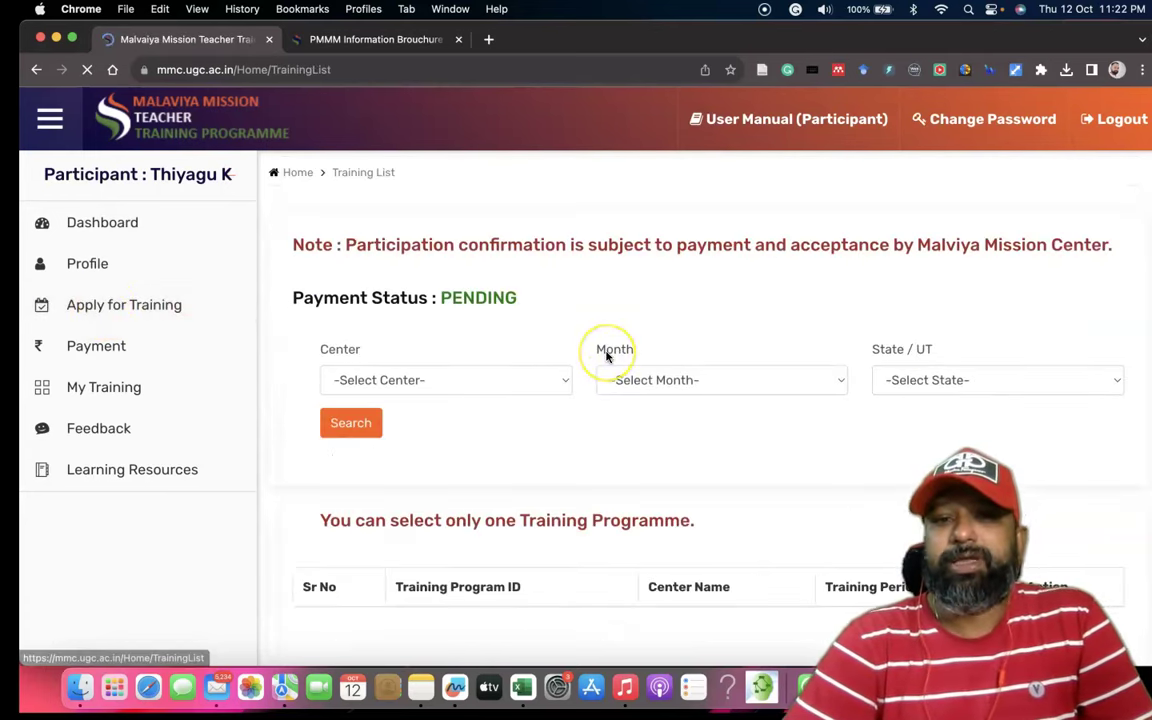
scroll(606, 357, down, 5)
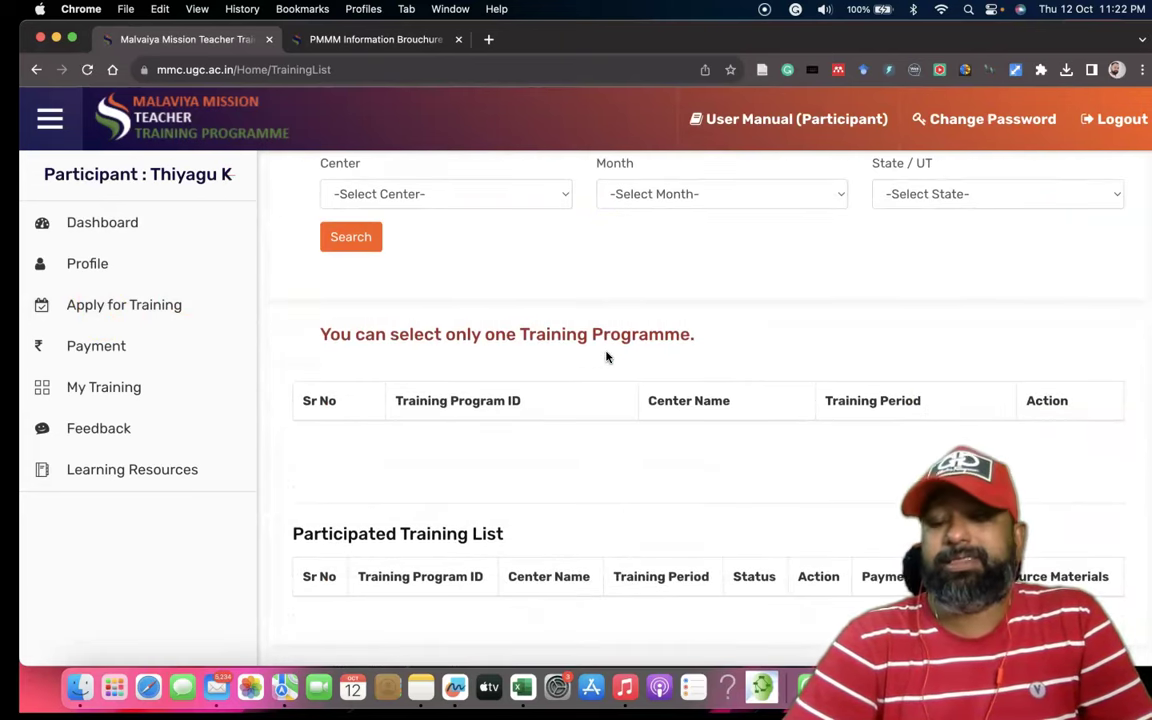
scroll(606, 357, up, 5)
scroll(602, 352, down, 1)
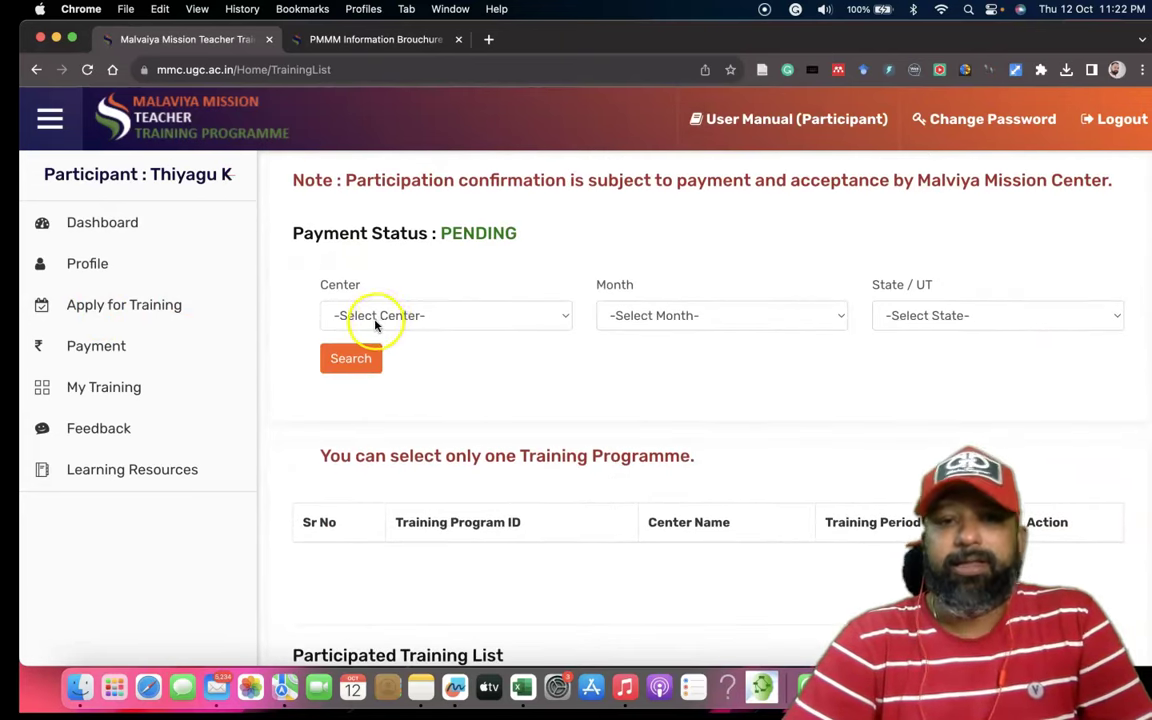
click(487, 317)
scroll(487, 330, down, 6)
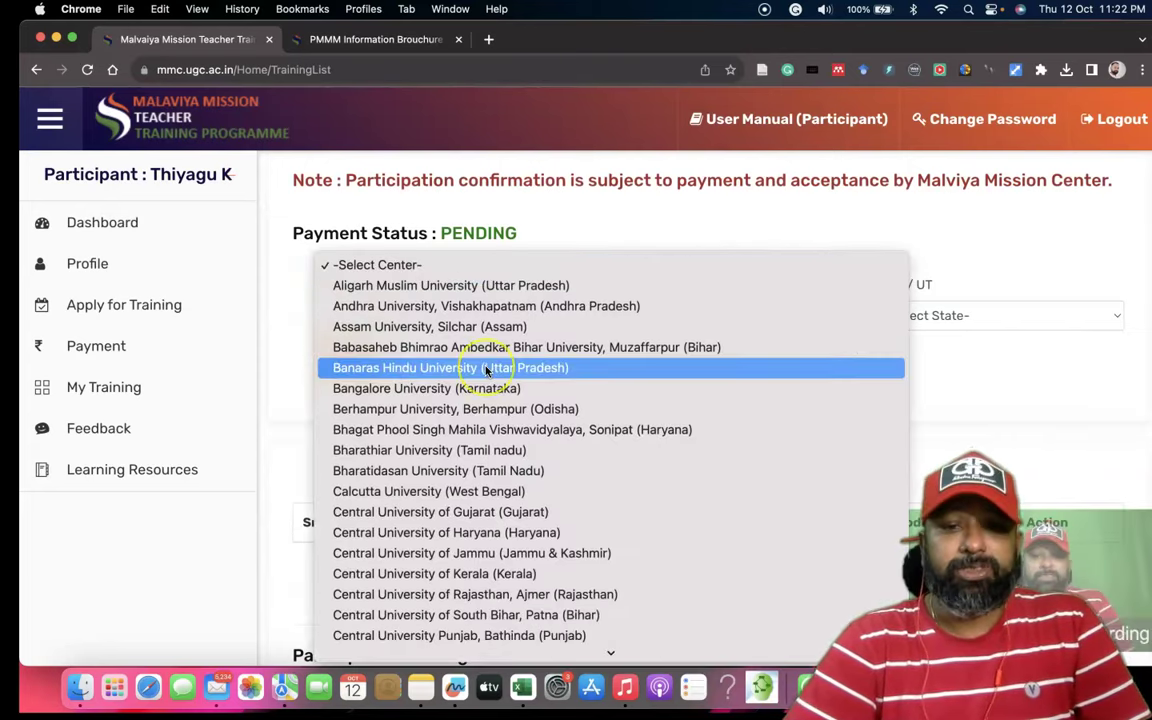
scroll(487, 371, down, 4)
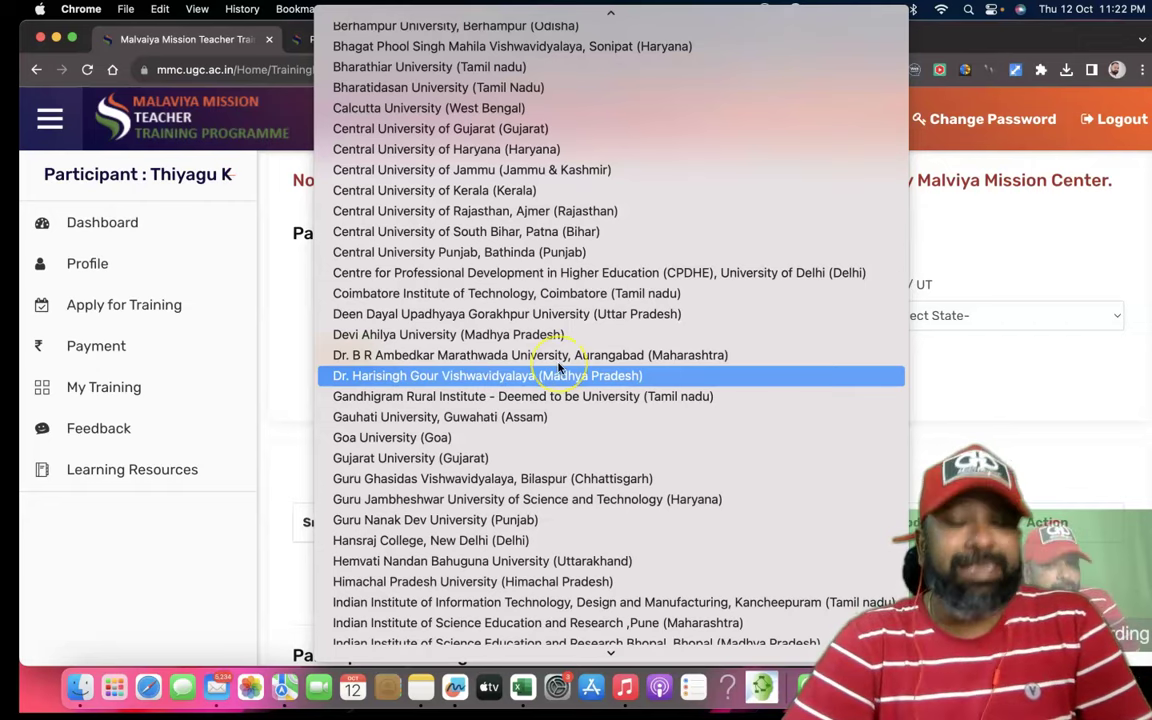
scroll(560, 368, down, 10)
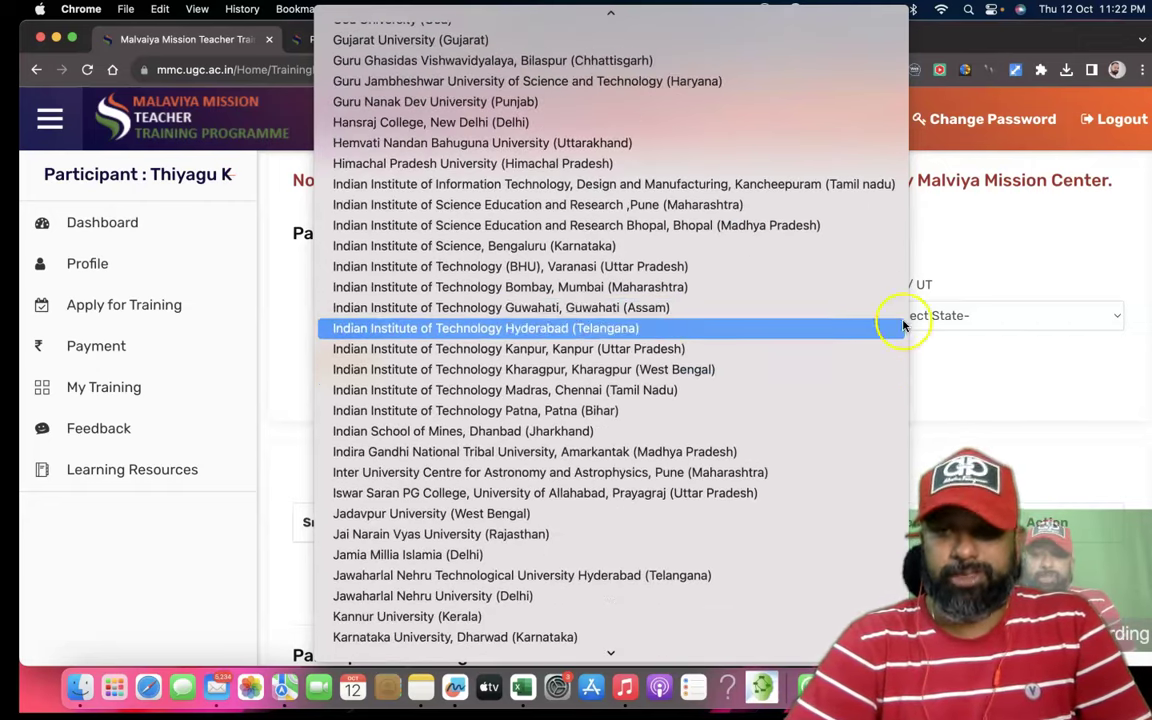
click(1013, 240)
Filter trainings by Month October and run the search.
click(673, 316)
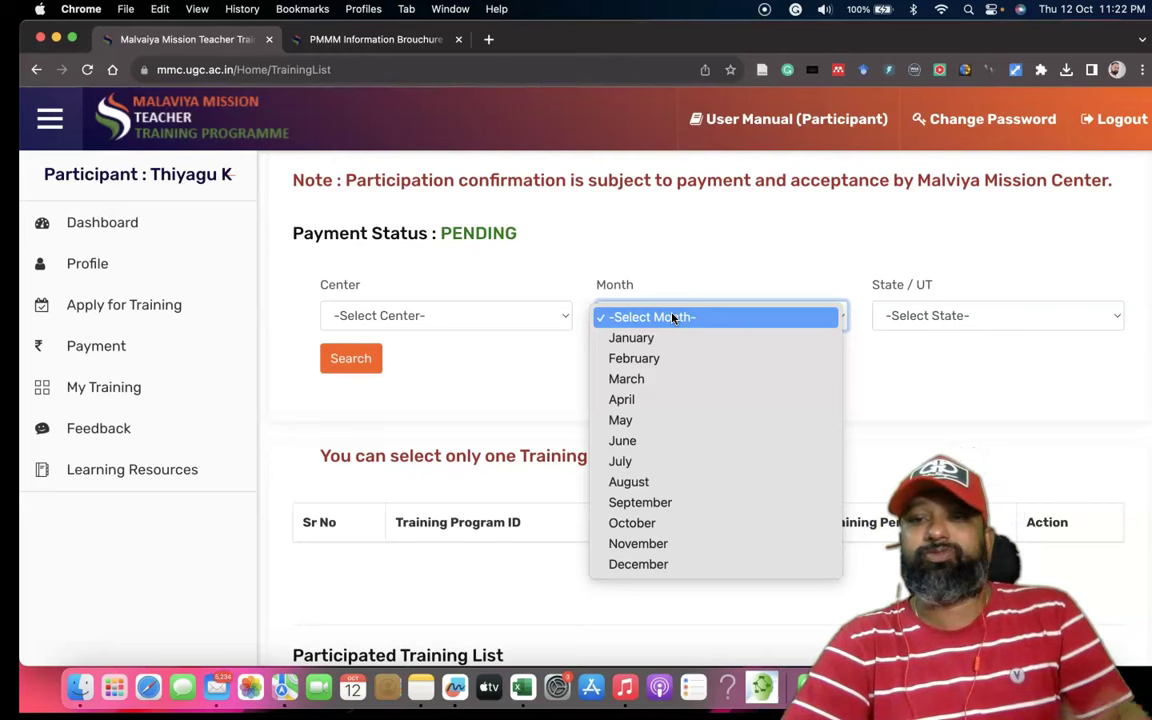
click(647, 530)
click(352, 366)
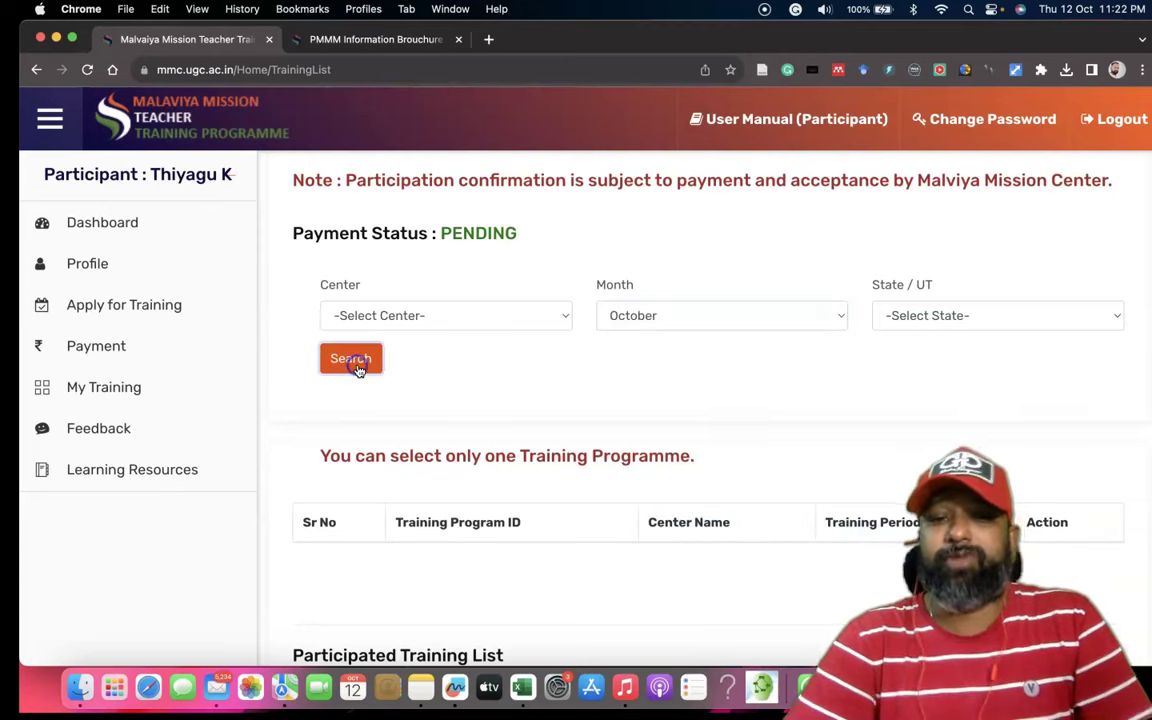
Keep Month at October and set the State/UT filter to Kerala.
scroll(617, 432, down, 4)
scroll(620, 428, up, 1)
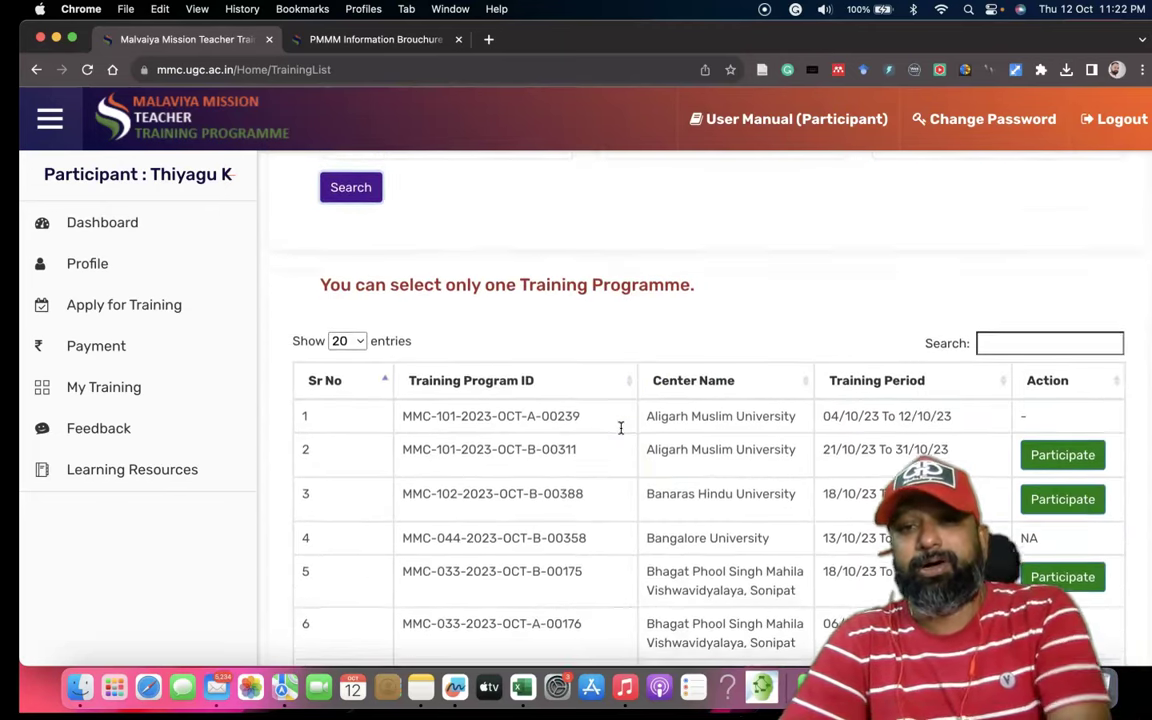
scroll(620, 428, up, 3)
scroll(620, 430, down, 3)
scroll(620, 432, up, 3)
scroll(620, 433, up, 3)
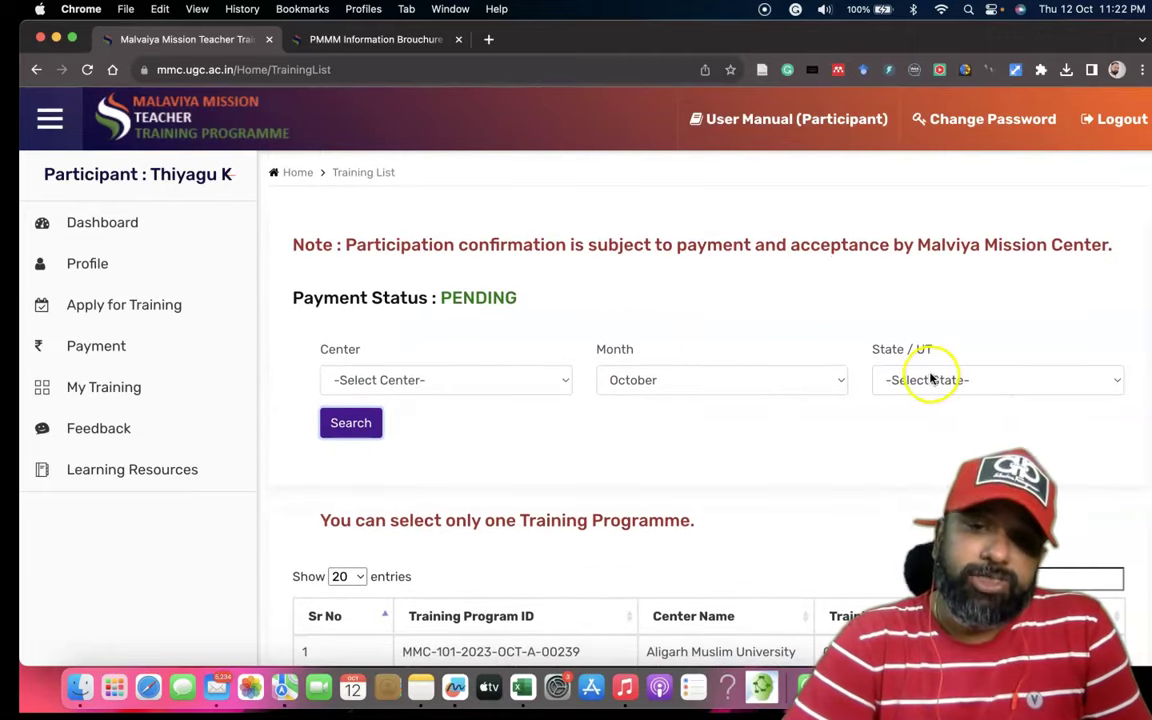
click(761, 379)
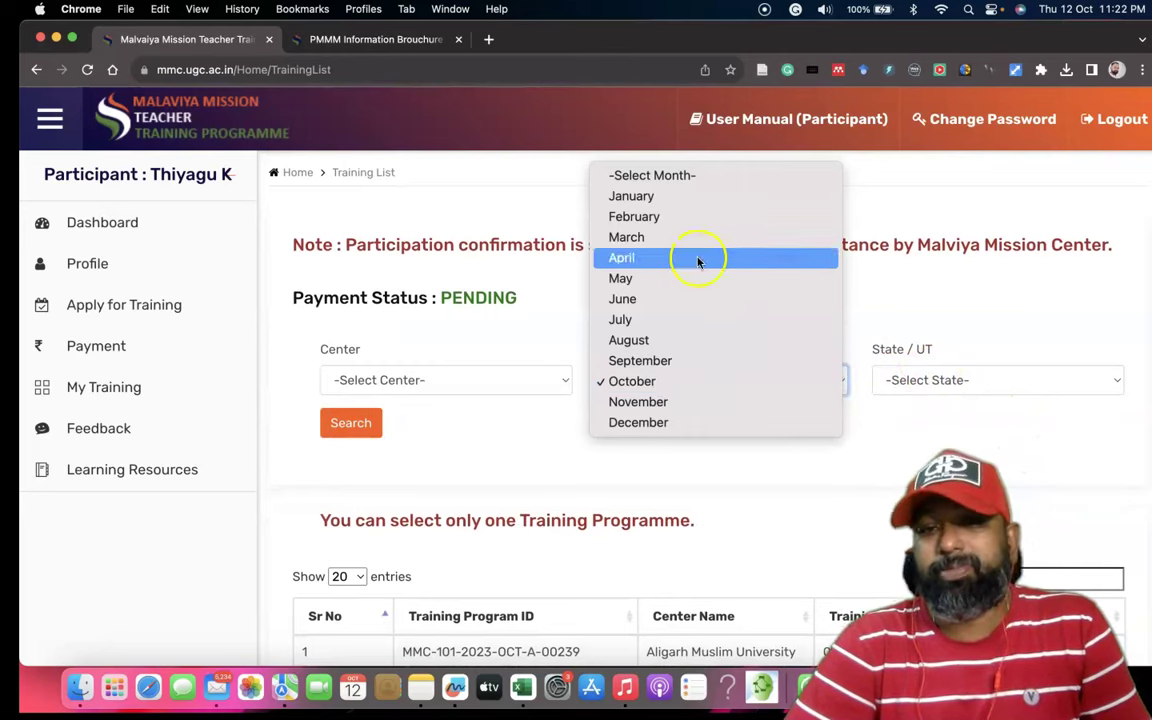
click(980, 293)
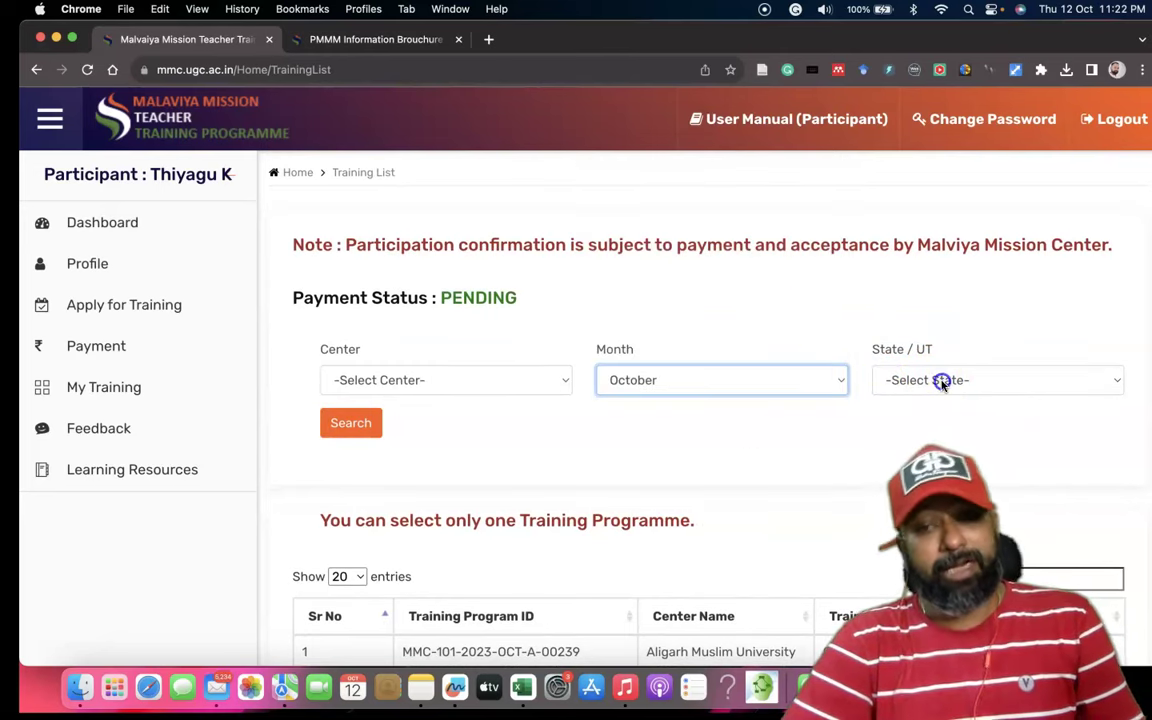
click(942, 380)
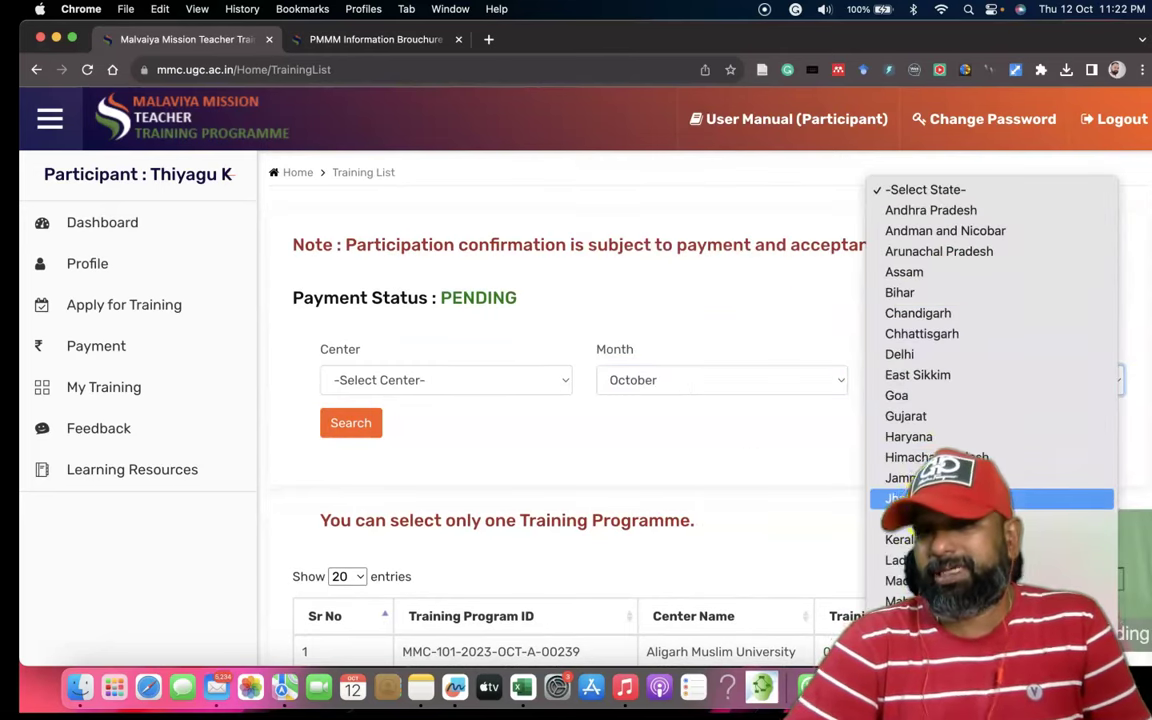
click(905, 540)
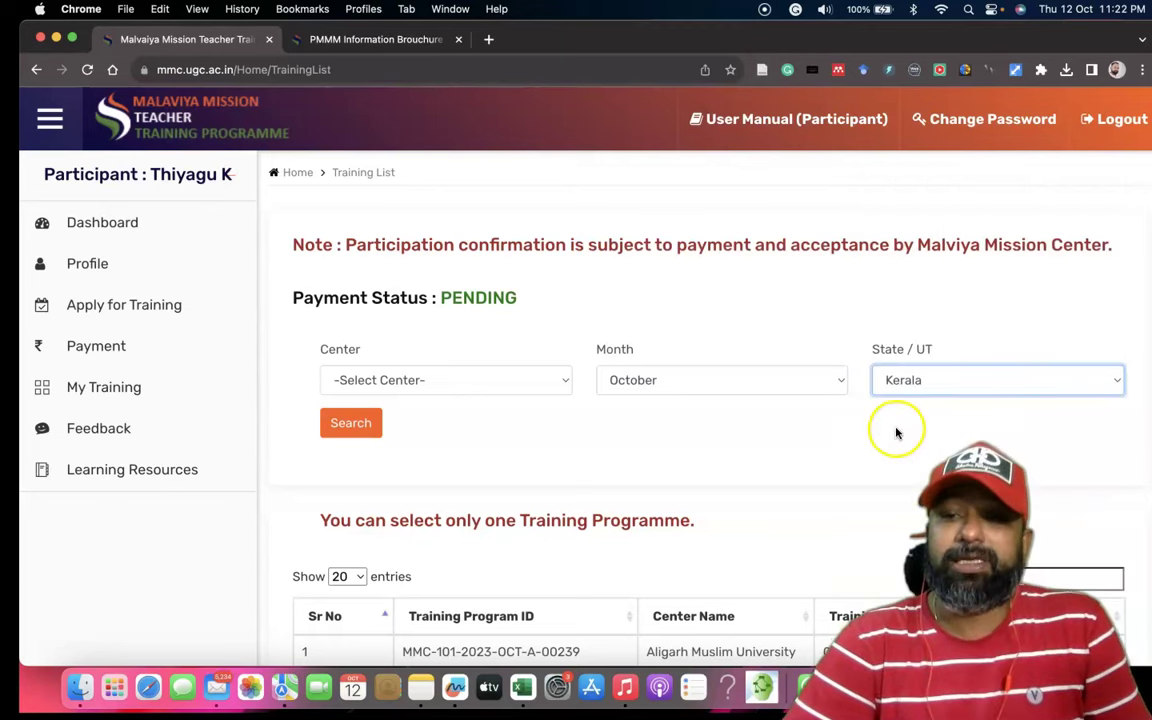
Search and review the results, highlighting the second programme's ID, centre and dates.
scroll(897, 432, down, 5)
scroll(848, 411, up, 2)
scroll(855, 413, up, 3)
click(352, 396)
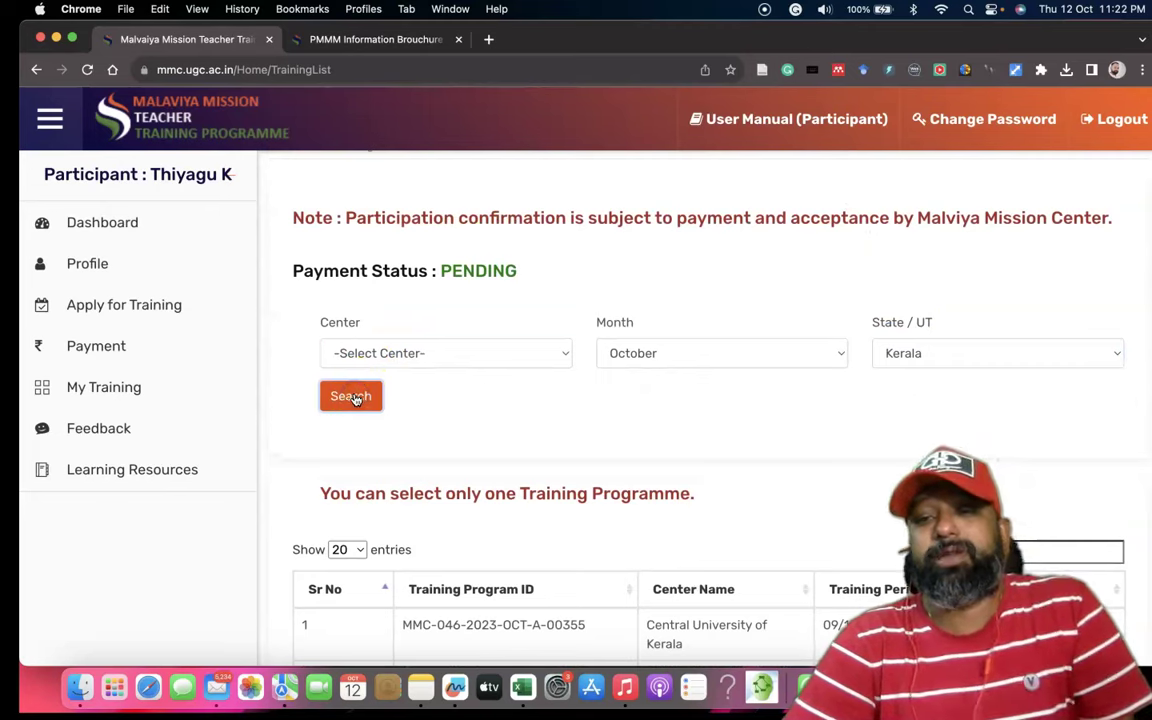
scroll(540, 398, down, 3)
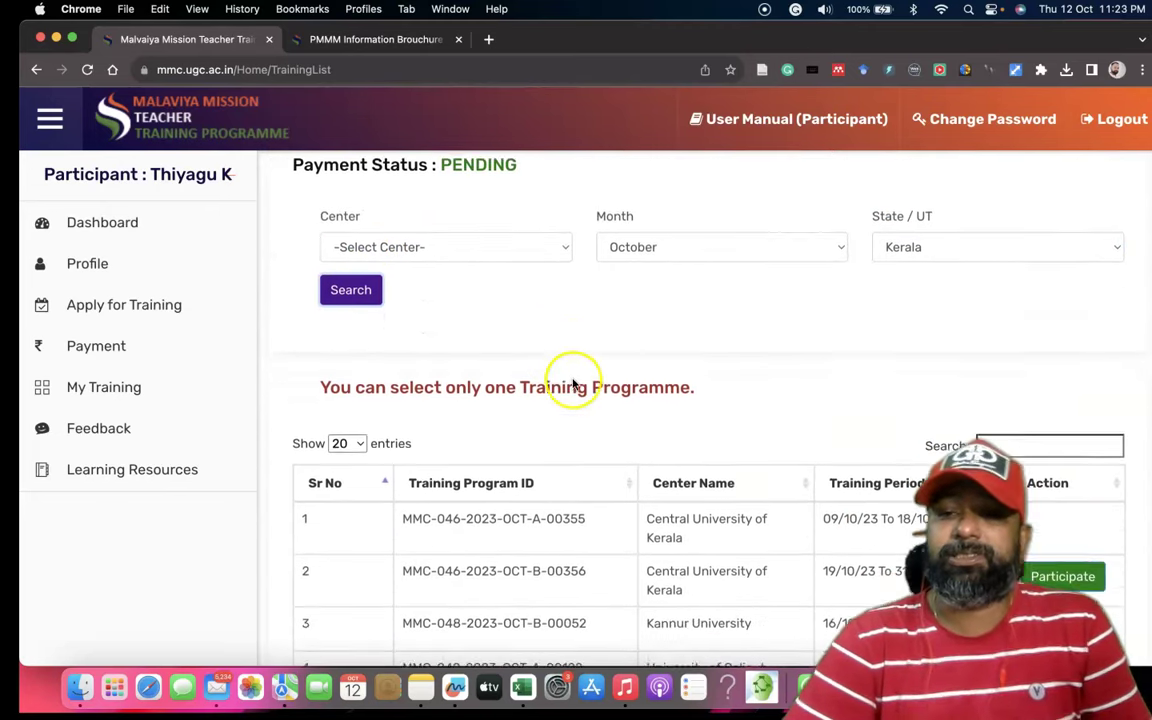
scroll(573, 383, down, 4)
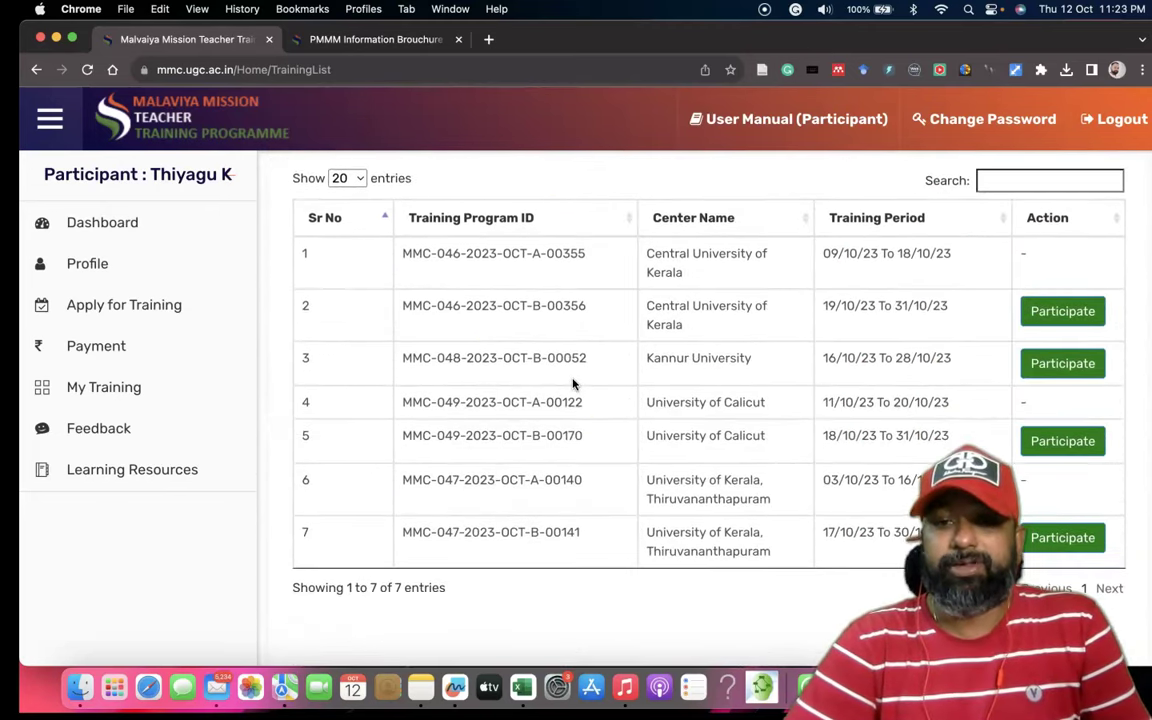
scroll(784, 319, up, 1)
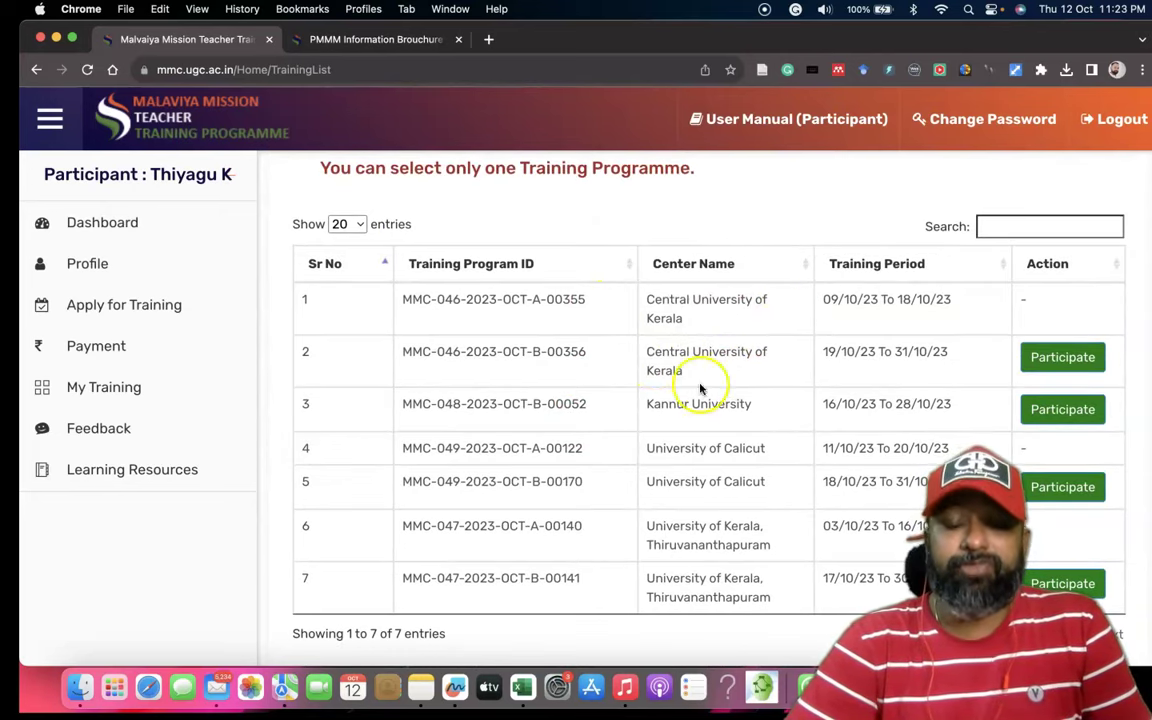
drag(411, 353, 955, 368)
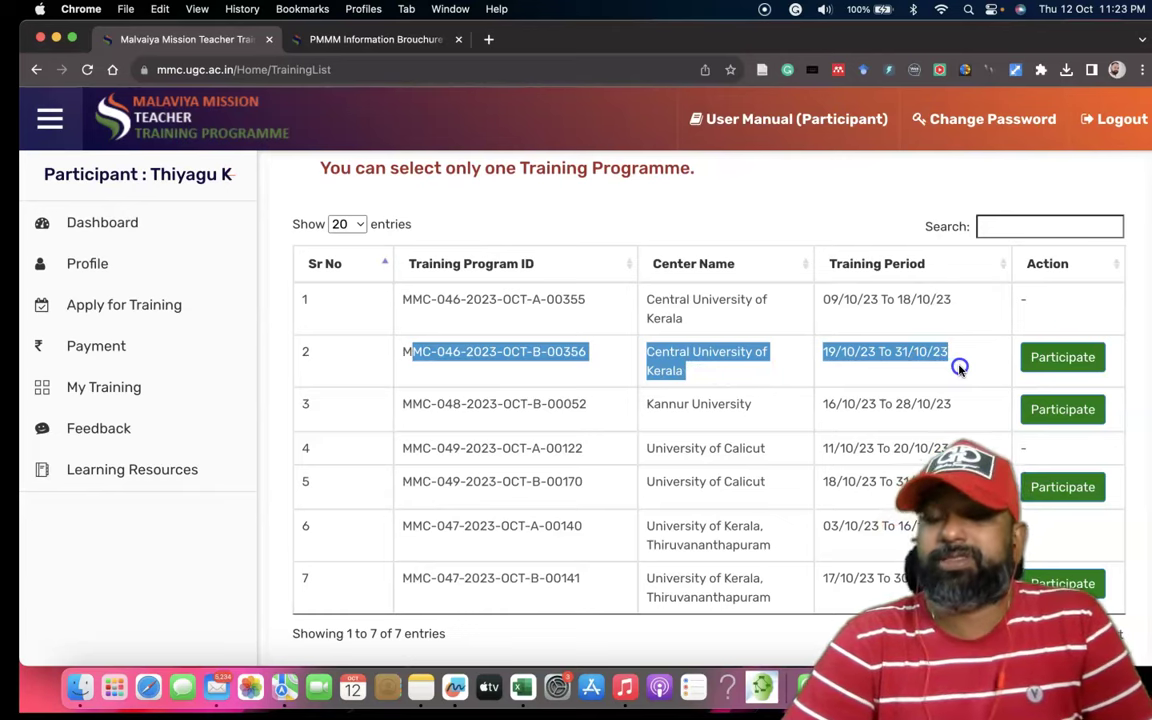
Participate in the row 2 programme (19/10/23–31/10/23), confirm with Yes!, and dismiss the Success dialog.
click(1067, 364)
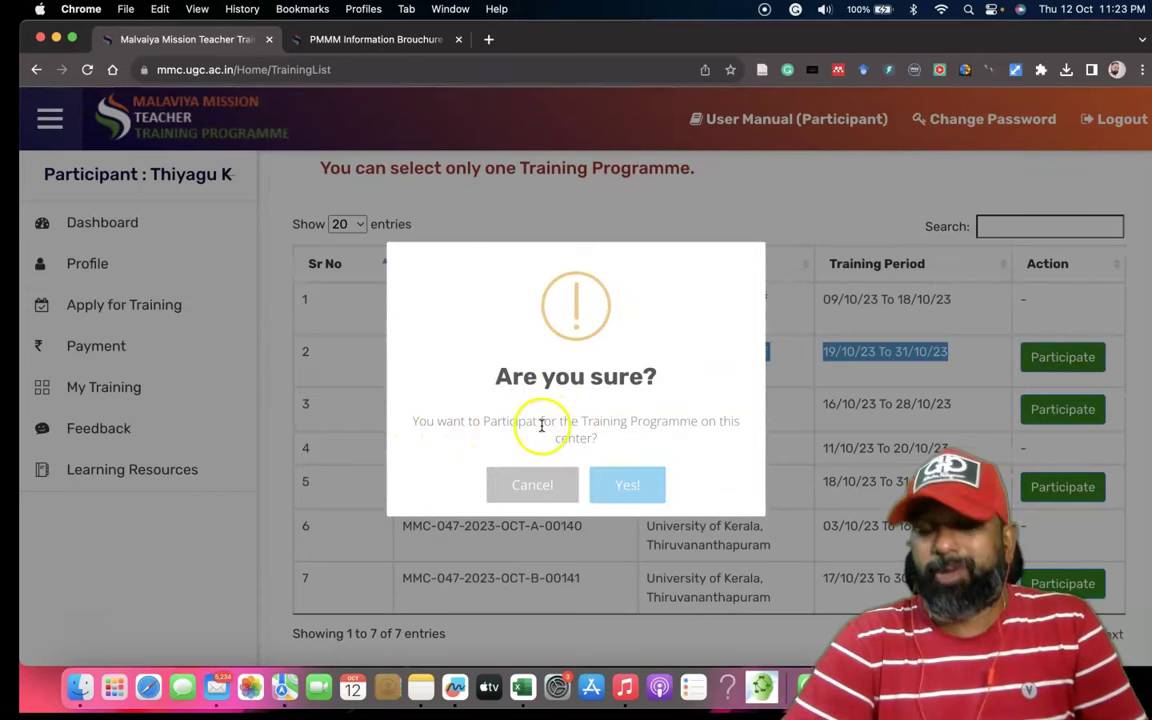
click(630, 485)
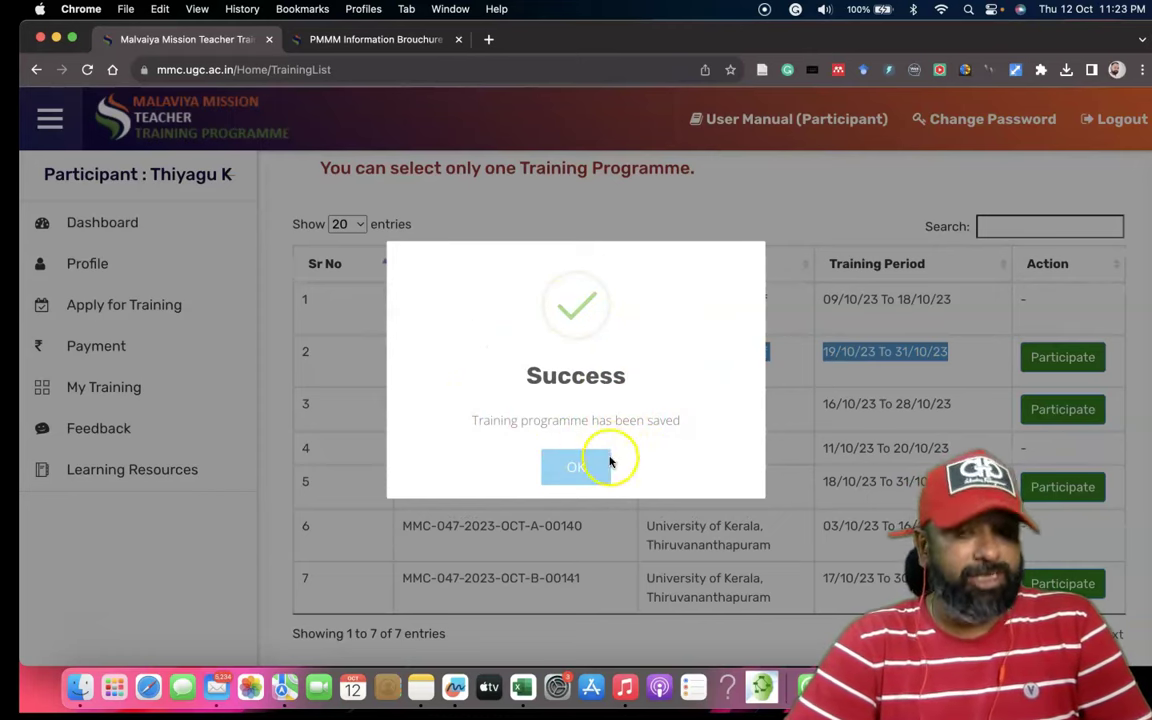
click(578, 470)
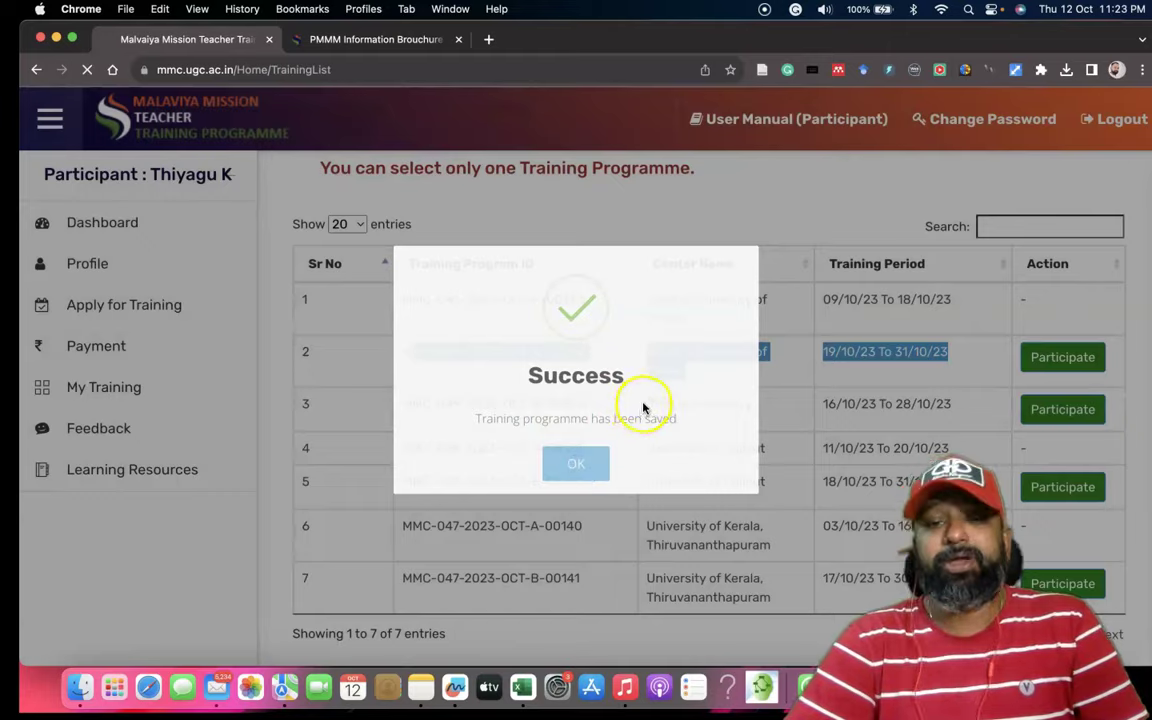
Review the Participated Training List, highlighting its heading.
scroll(643, 406, down, 5)
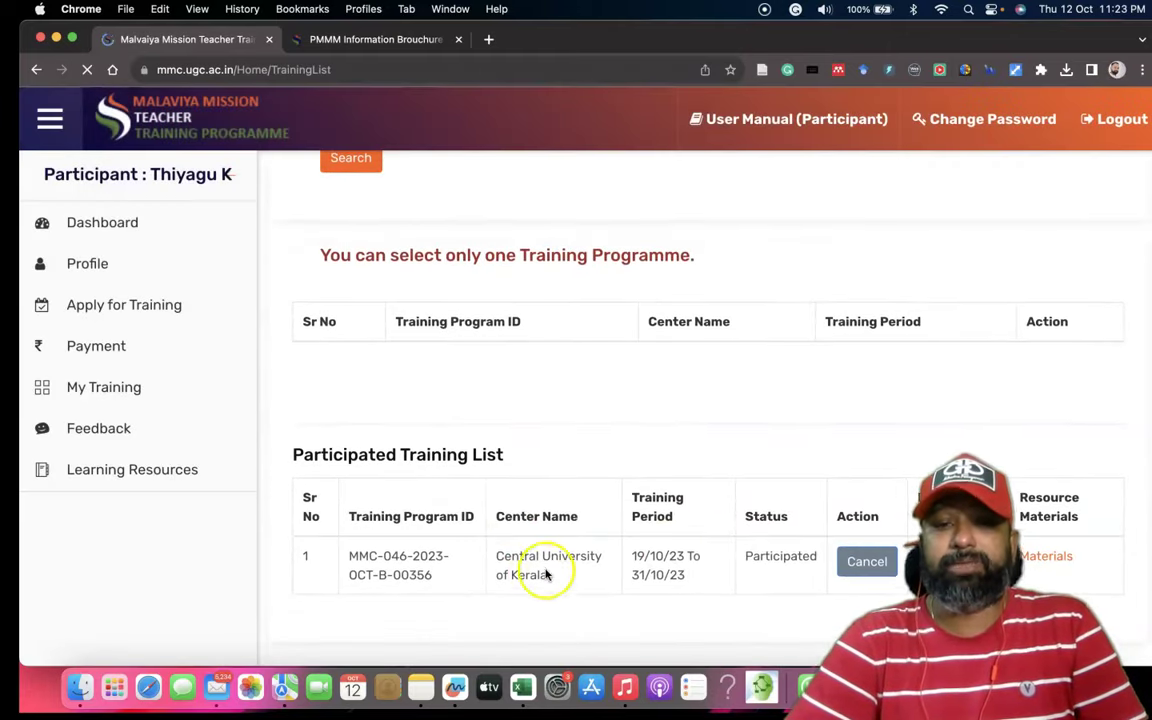
drag(286, 455, 517, 453)
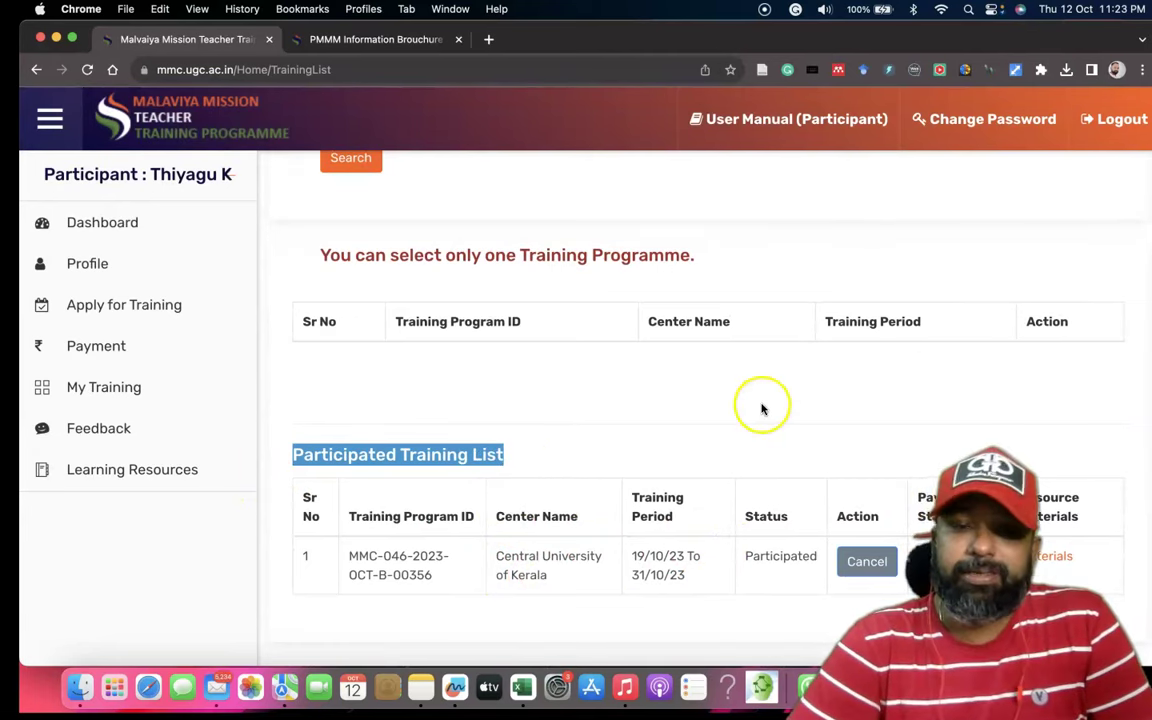
scroll(755, 406, up, 3)
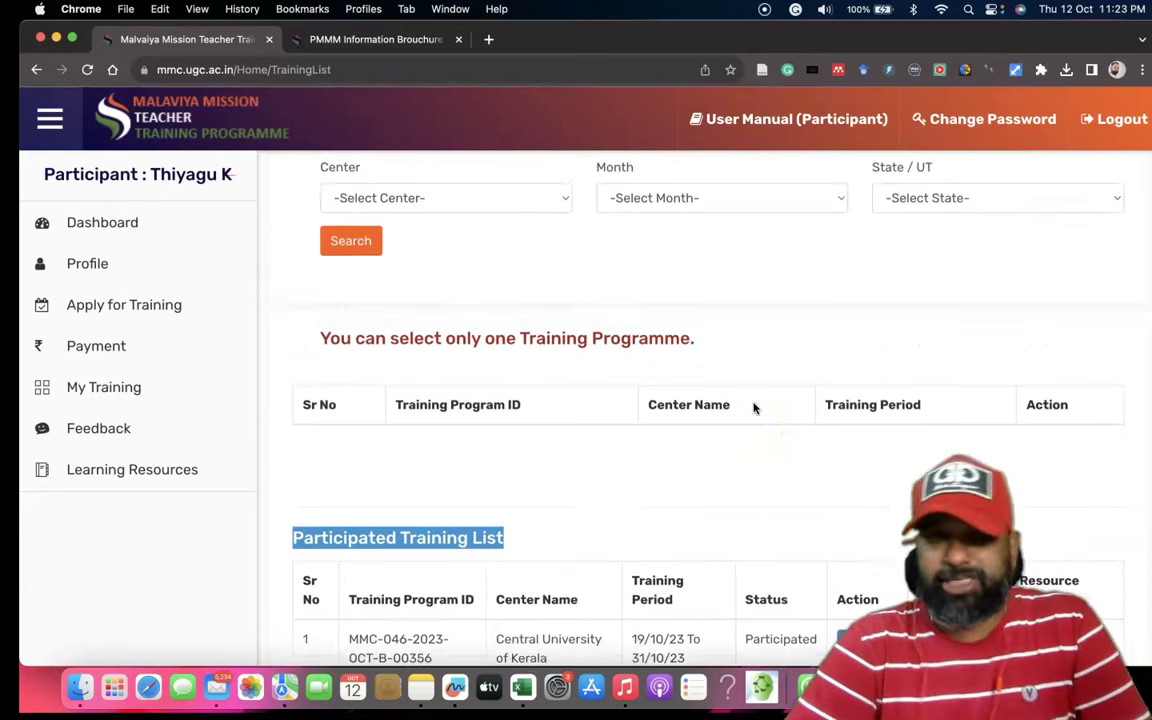
scroll(755, 408, up, 1)
scroll(755, 408, up, 5)
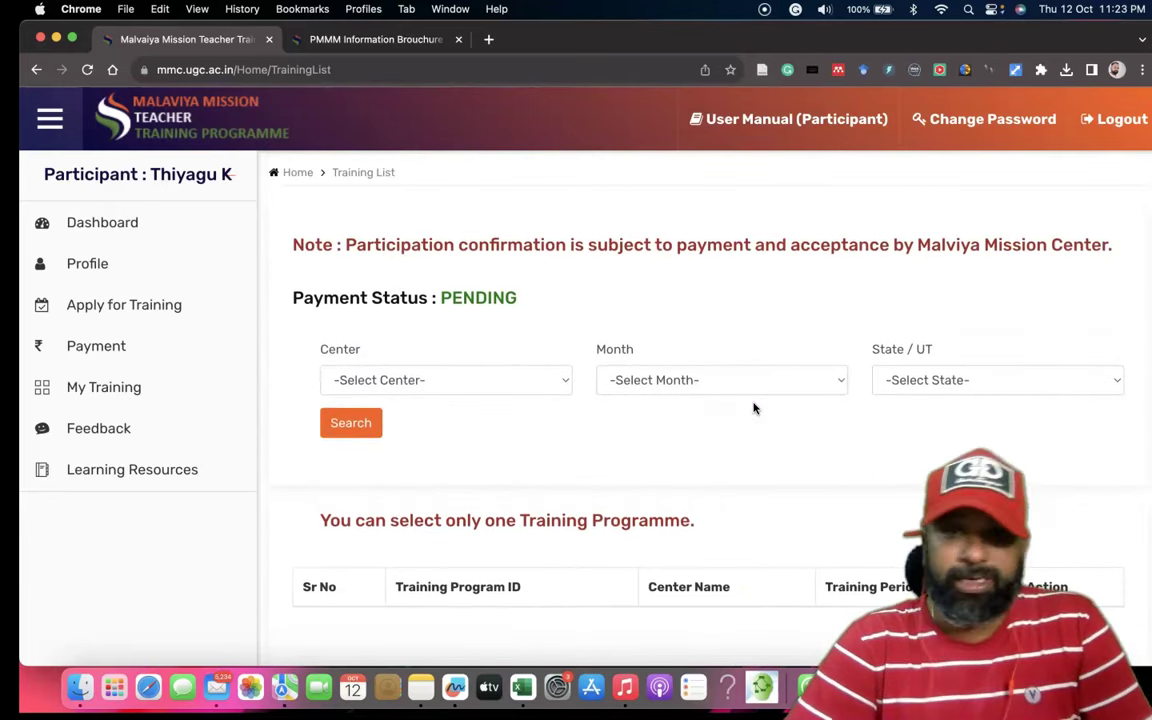
scroll(755, 408, down, 4)
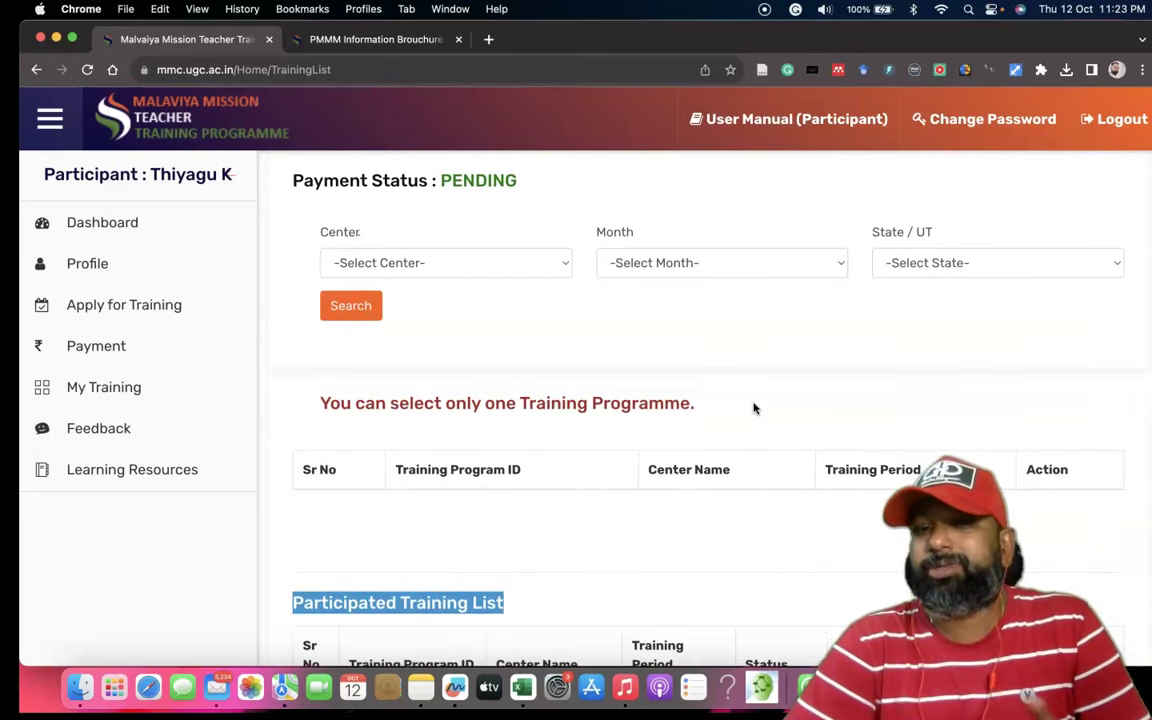
scroll(686, 345, down, 5)
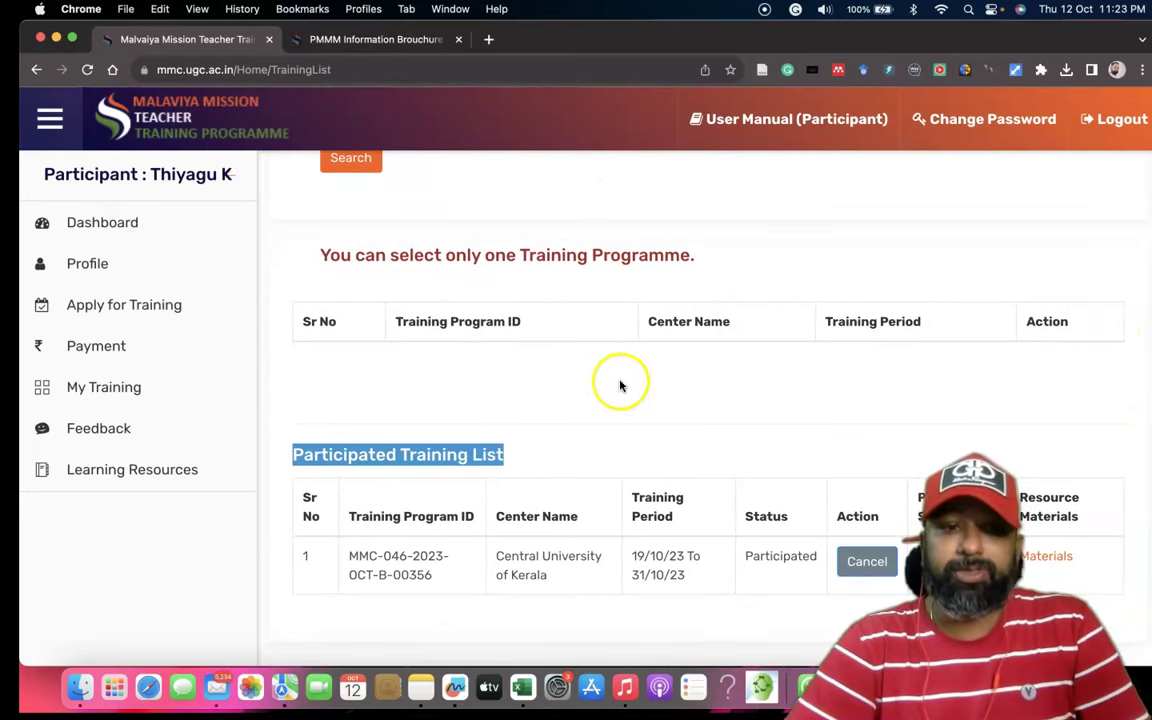
Open the Payment page and highlight Central University of Kerala with its 1000.00 fee.
click(107, 352)
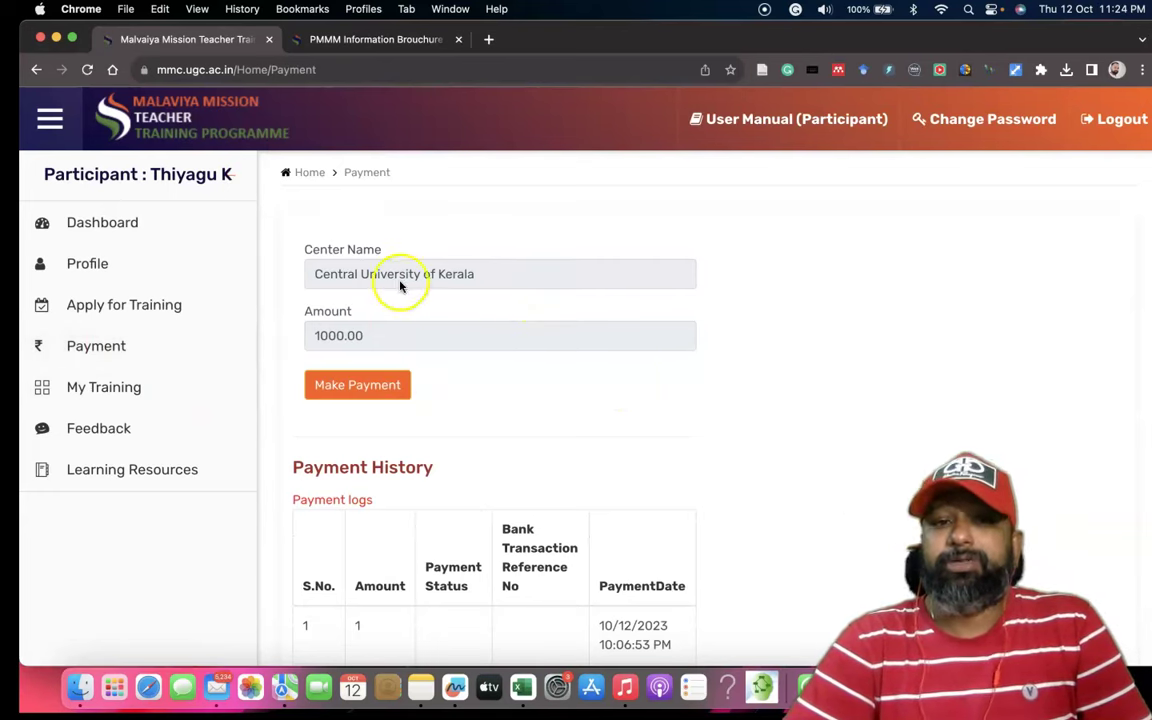
drag(314, 274, 498, 278)
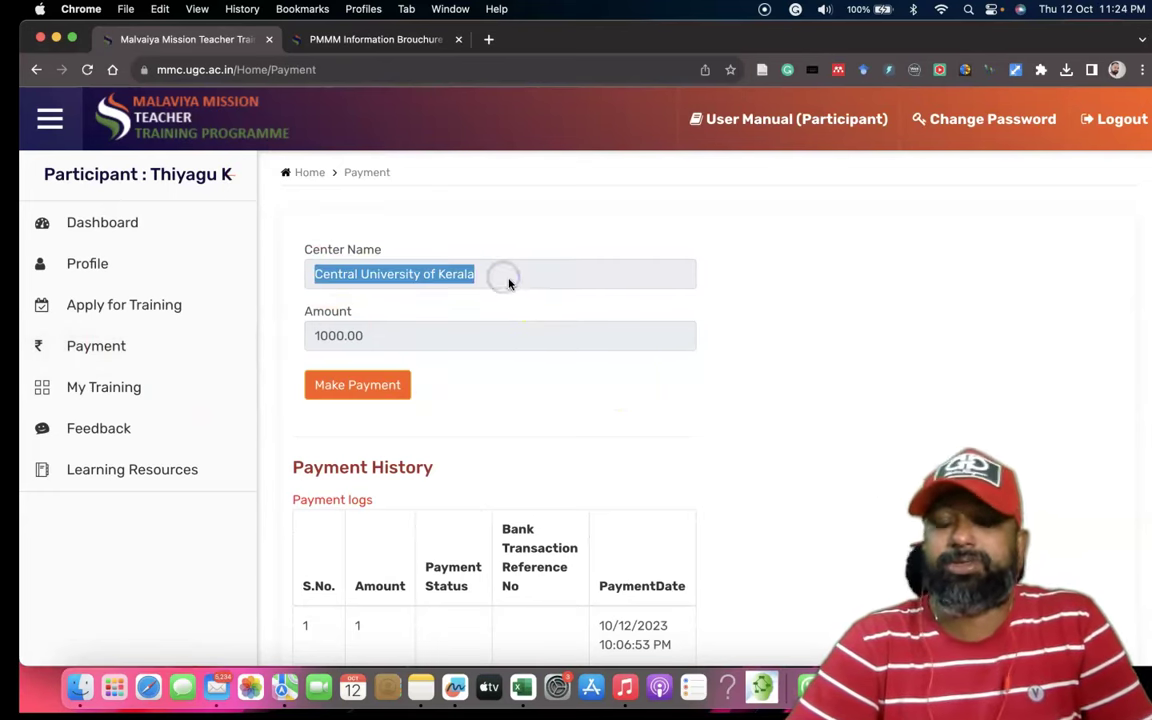
scroll(395, 345, down, 2)
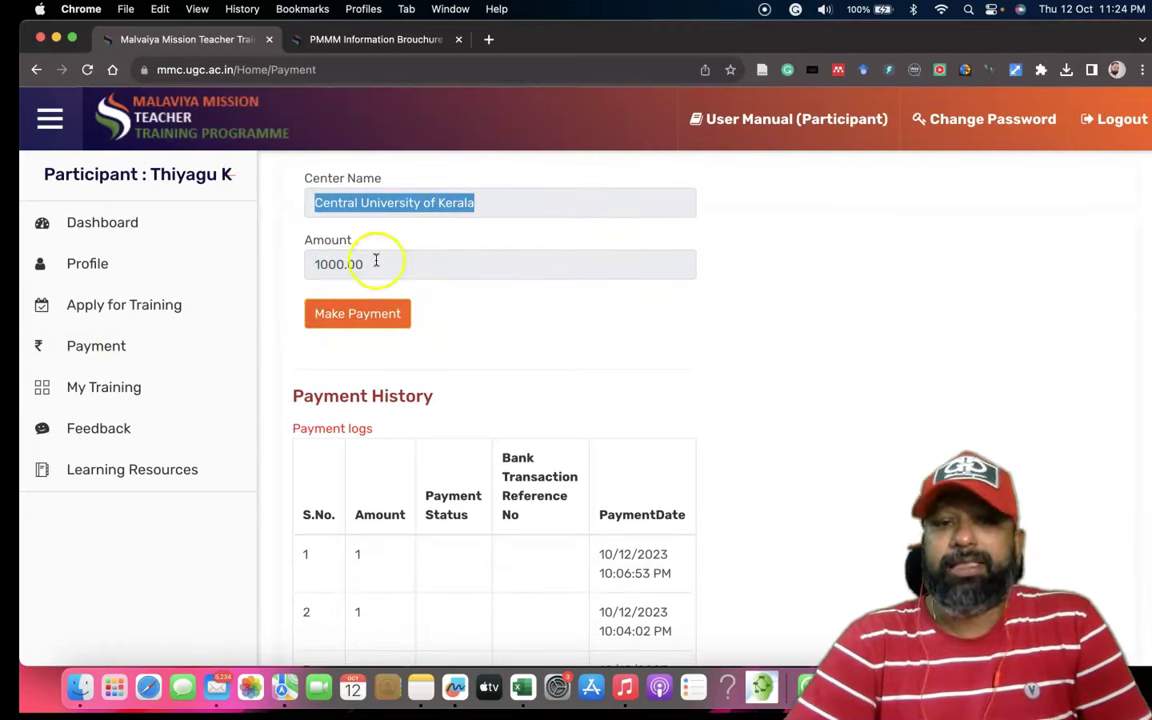
click(367, 326)
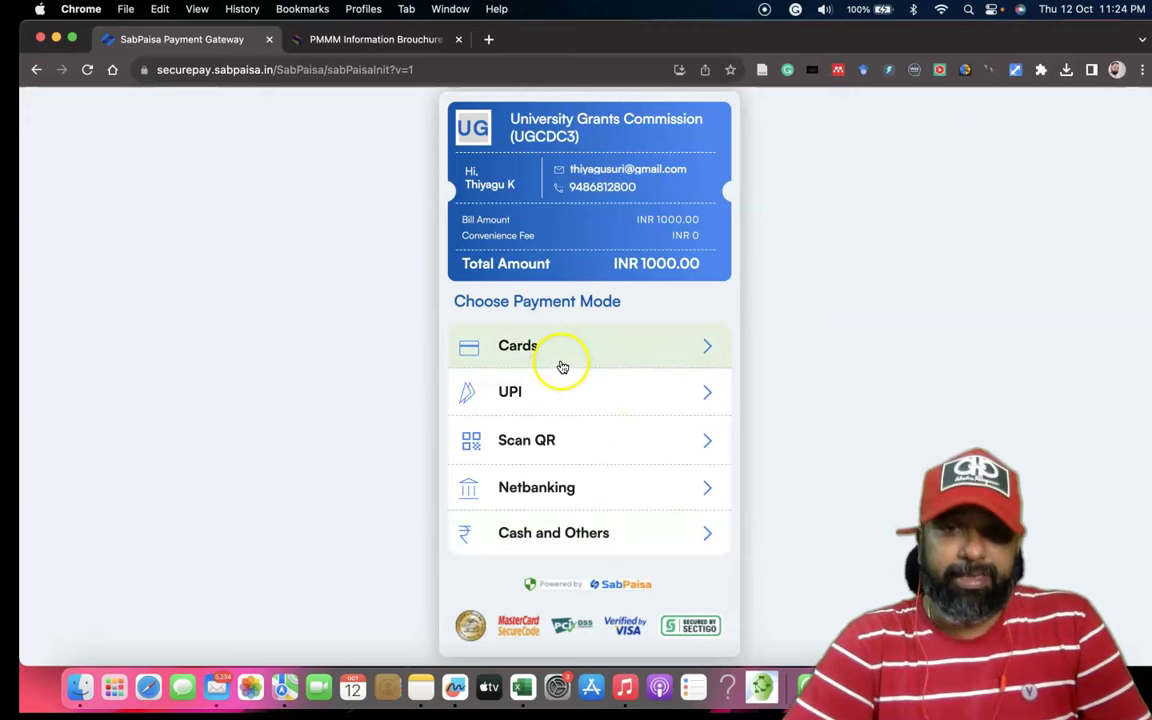
click(35, 71)
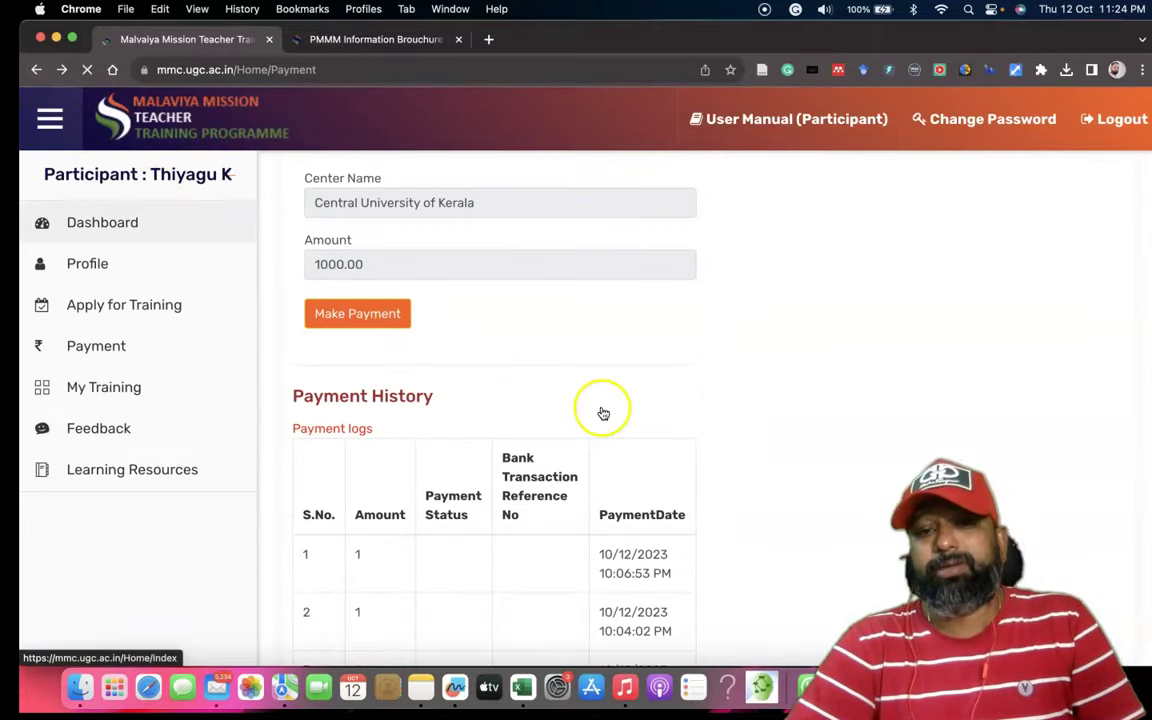
Open My Training to see the enrolled programme: payment PENDING, no session details announced yet.
scroll(599, 411, down, 5)
scroll(552, 378, up, 5)
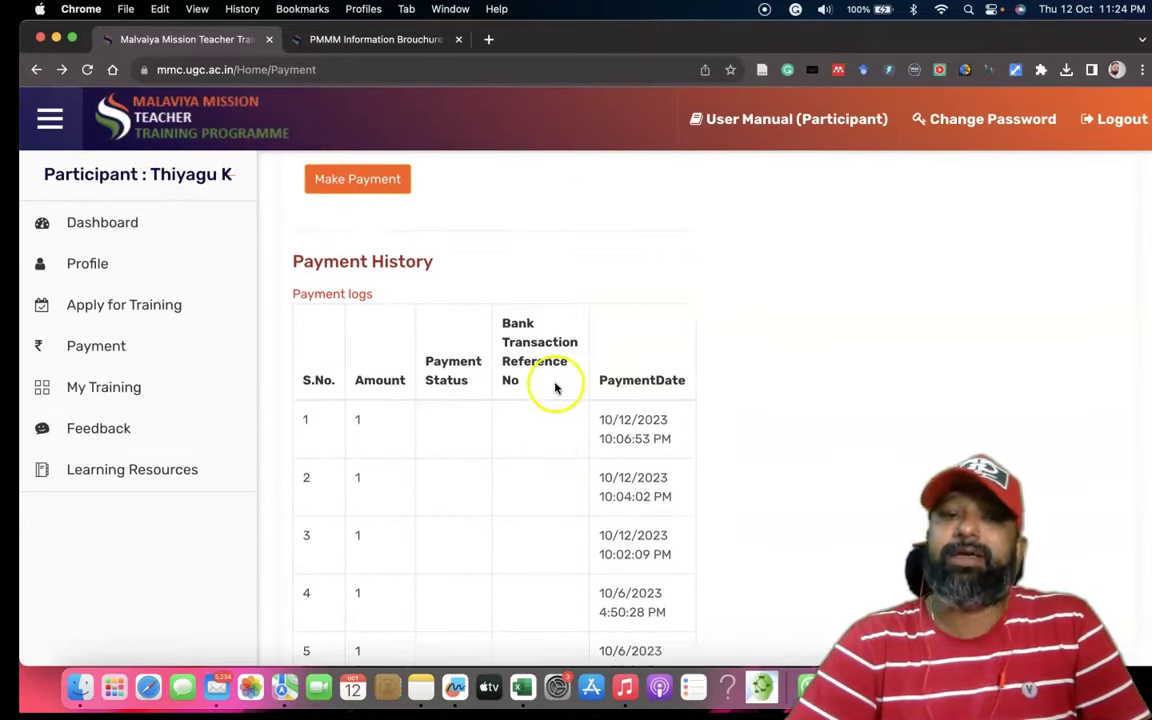
click(86, 389)
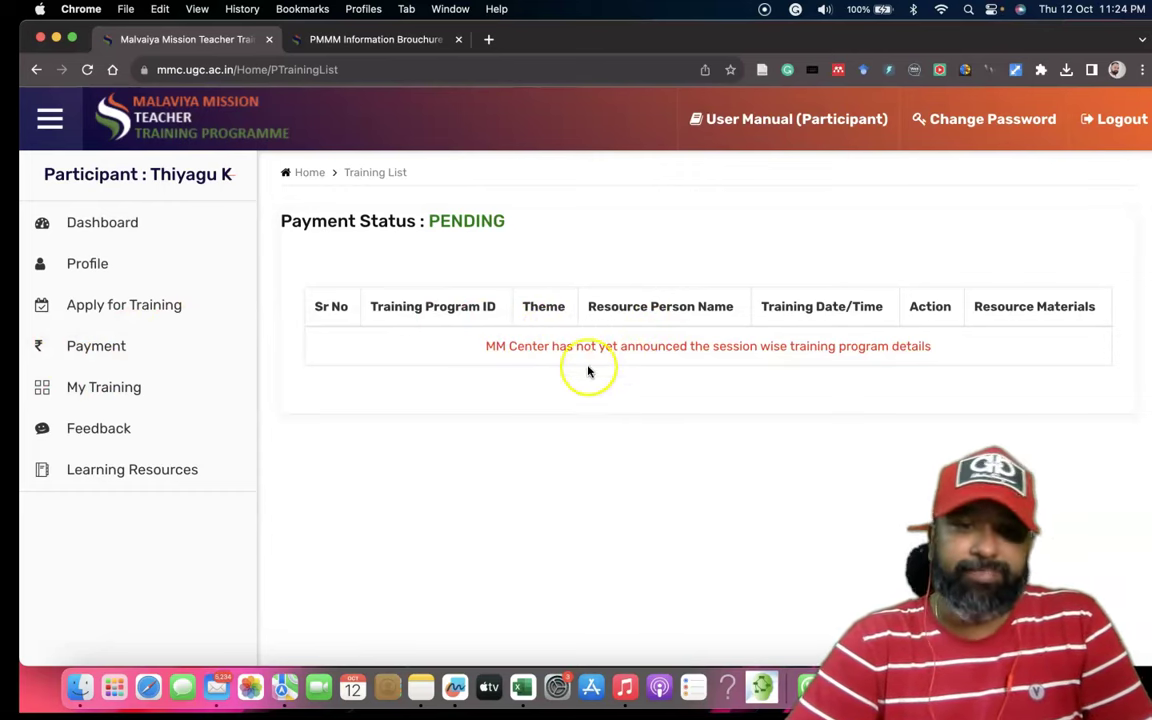
View the Feedback questionnaire, then open Learning Resources and check its eight themes without choosing one.
click(103, 436)
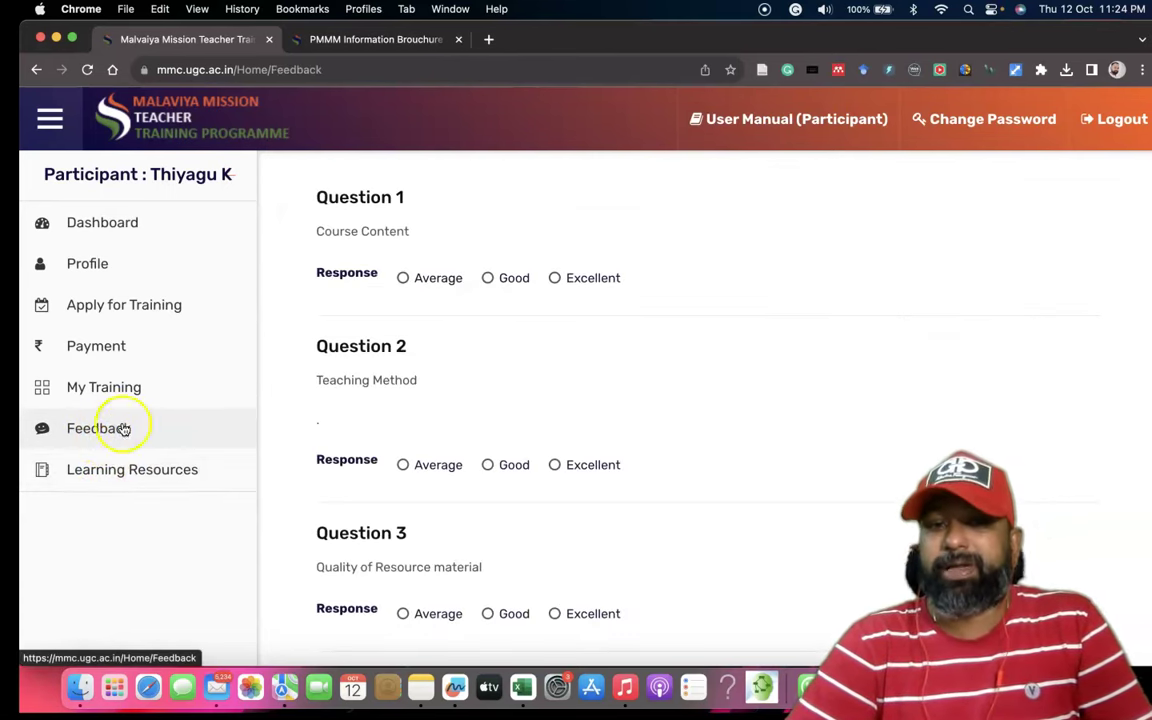
scroll(393, 369, down, 1)
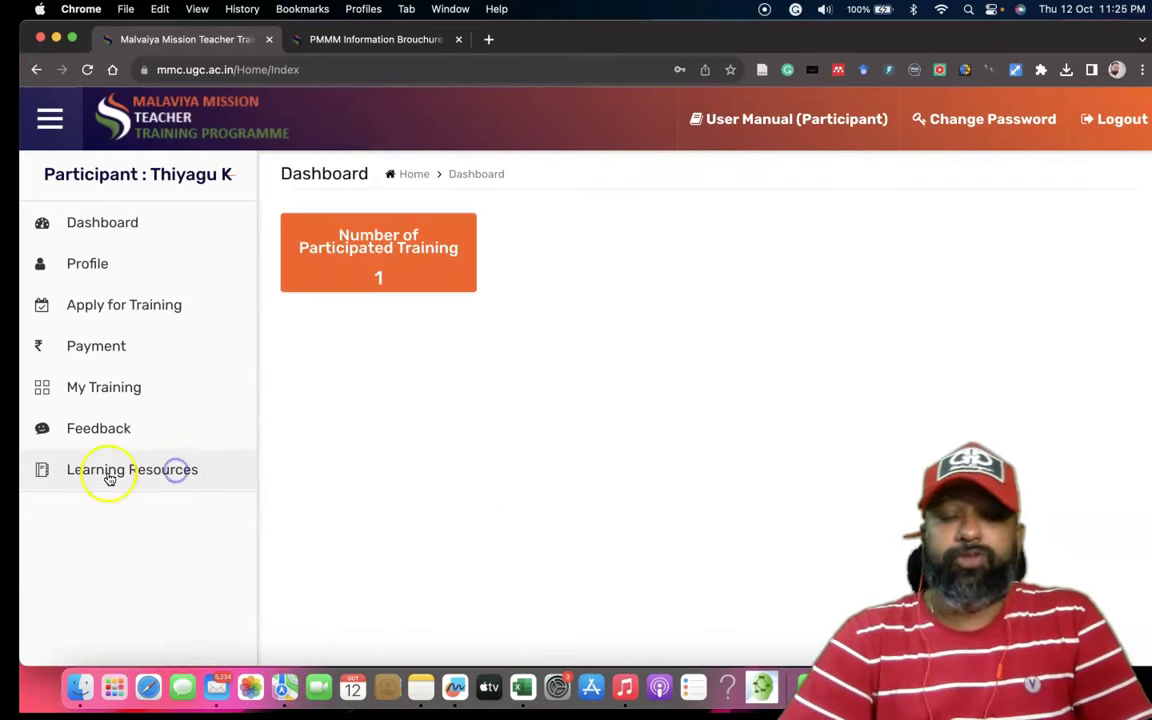
click(106, 476)
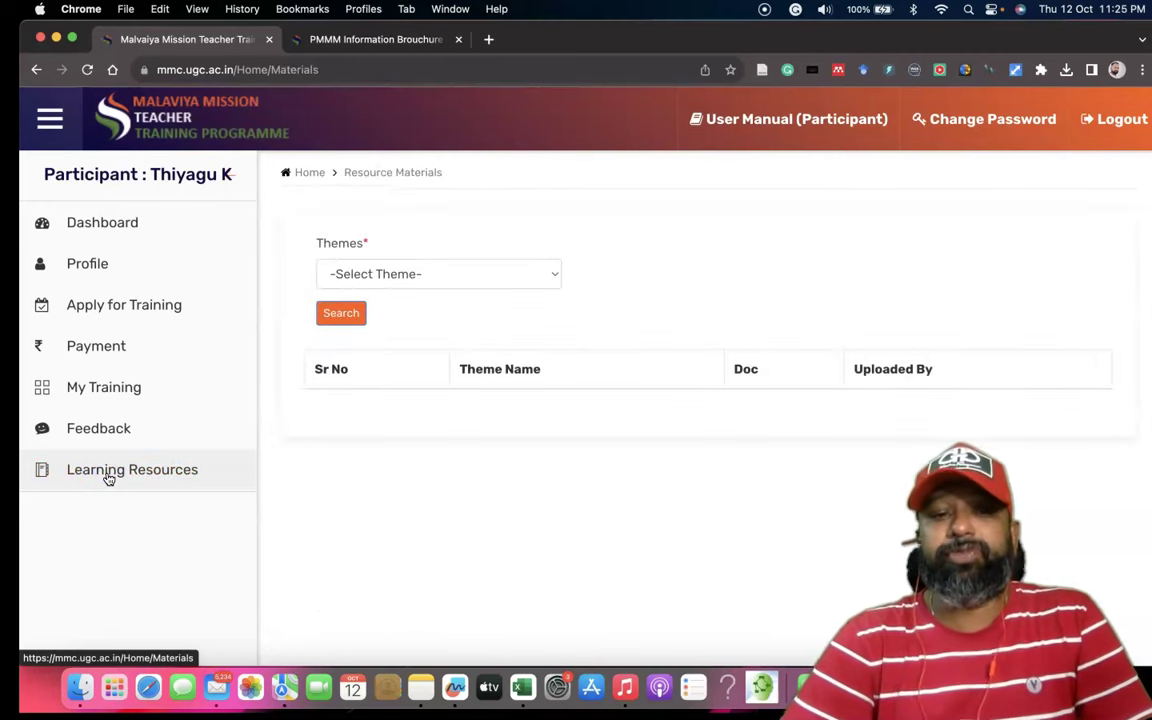
click(450, 273)
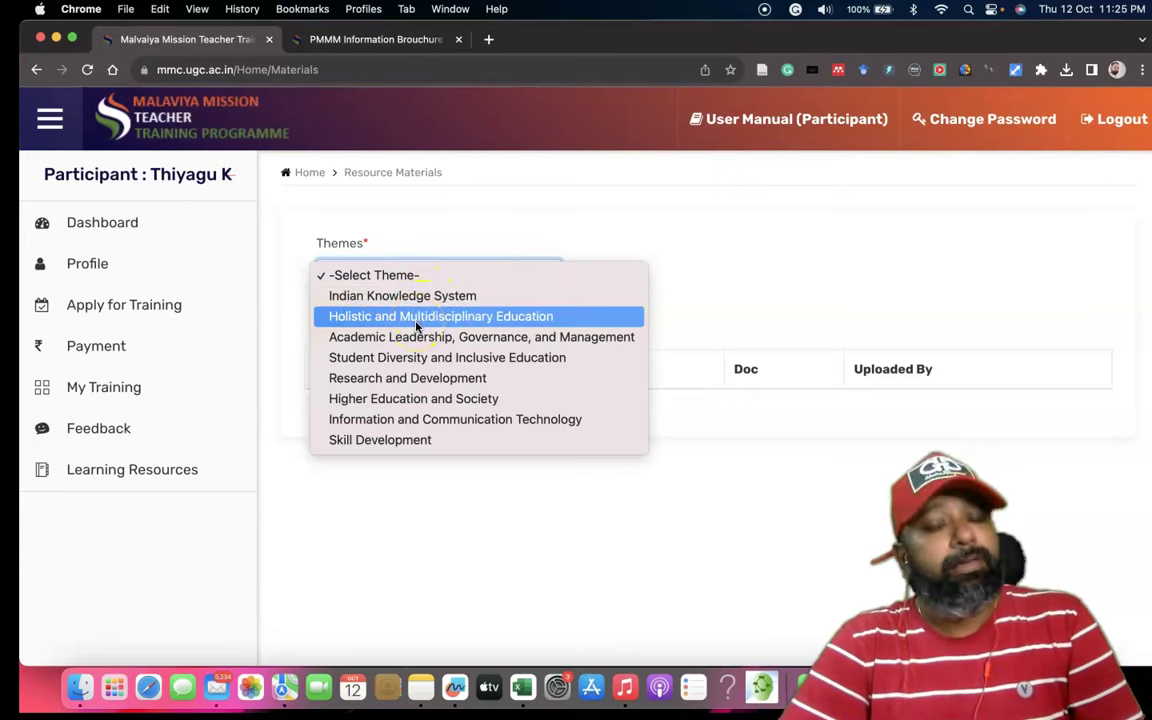
click(746, 291)
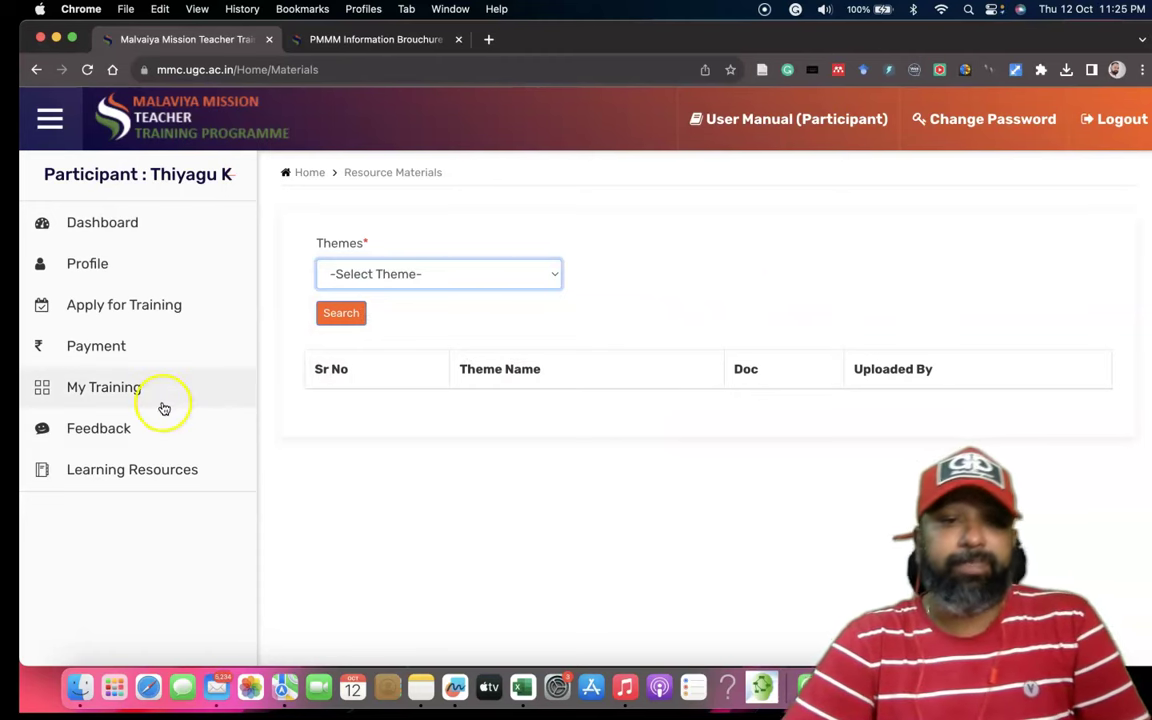
Go back to the Dashboard and log out to the empty Login page.
click(122, 224)
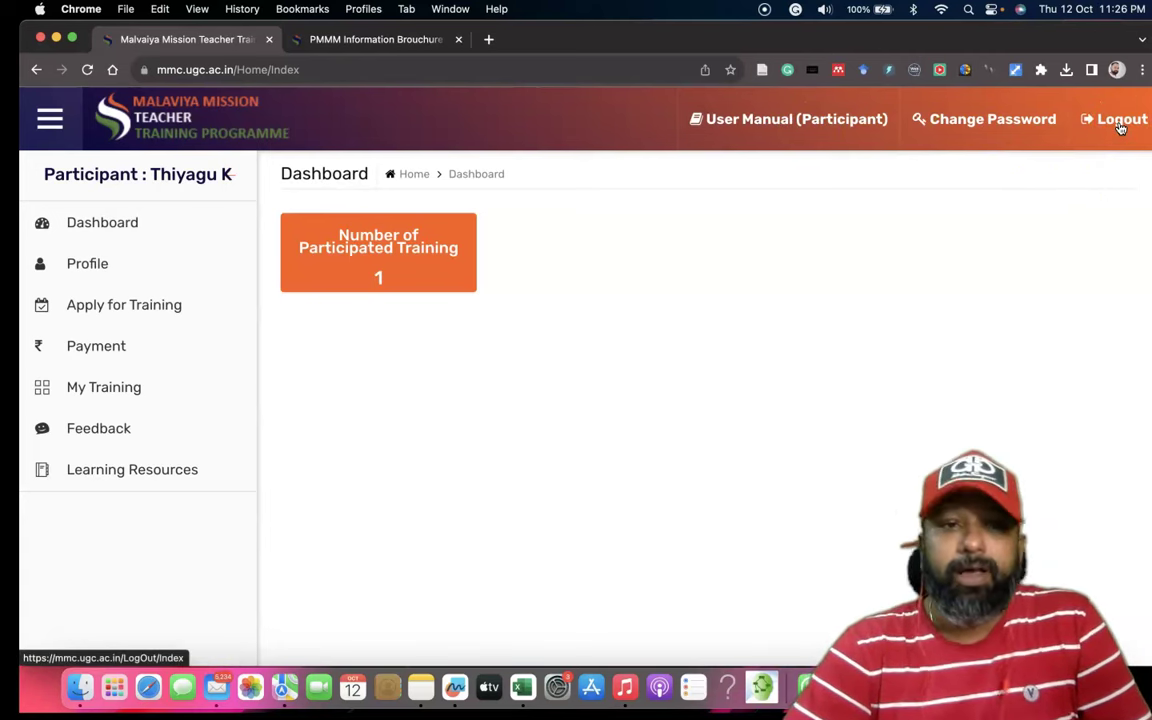
click(1120, 124)
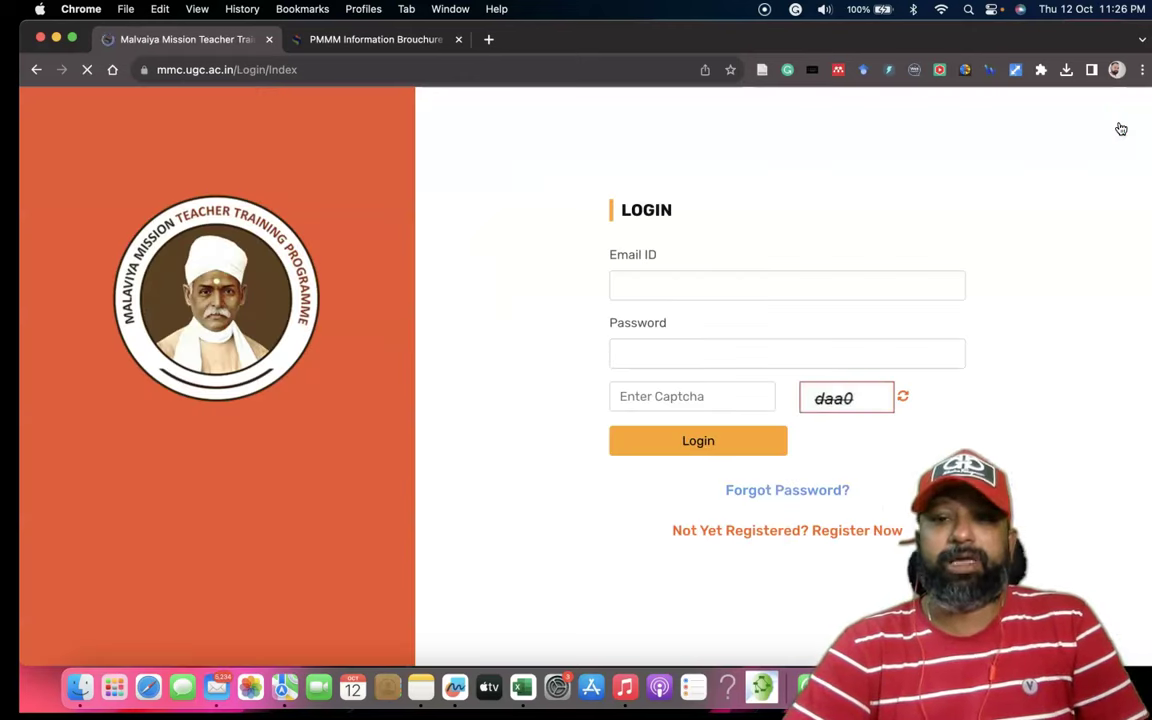